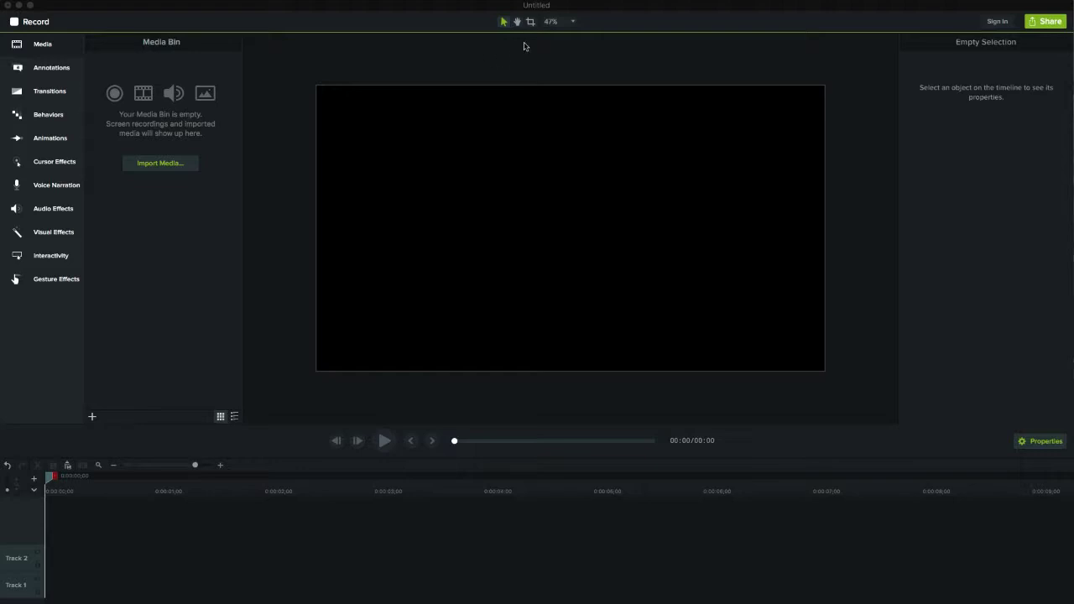
Step: Set the project dimensions to 720p HD (1280x720) in the project settings
{"action": "left_click", "coordinate": [572, 24]}
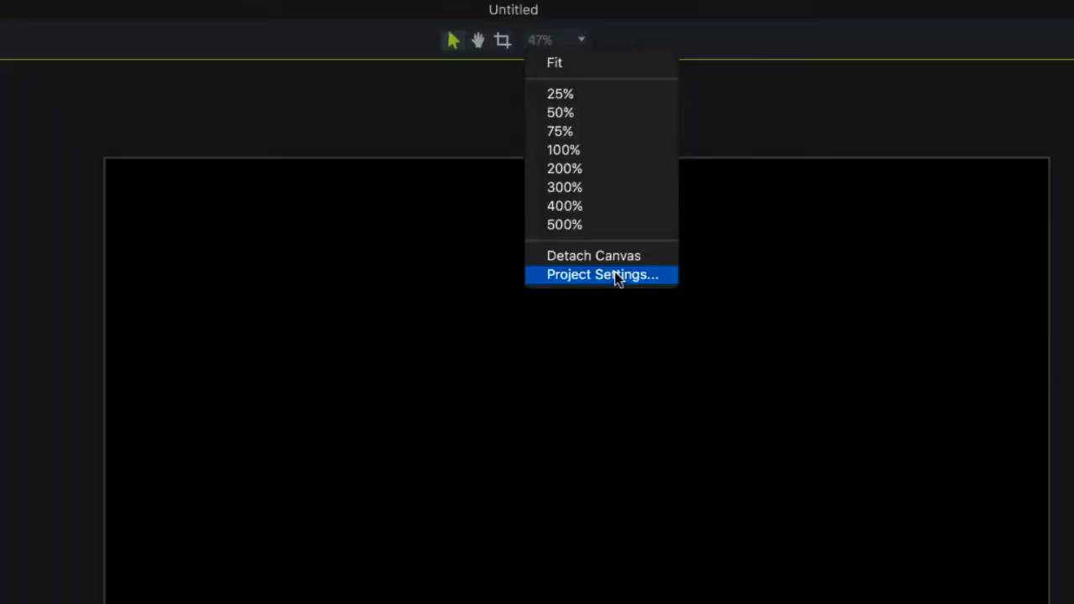
{"action": "left_click", "coordinate": [617, 277]}
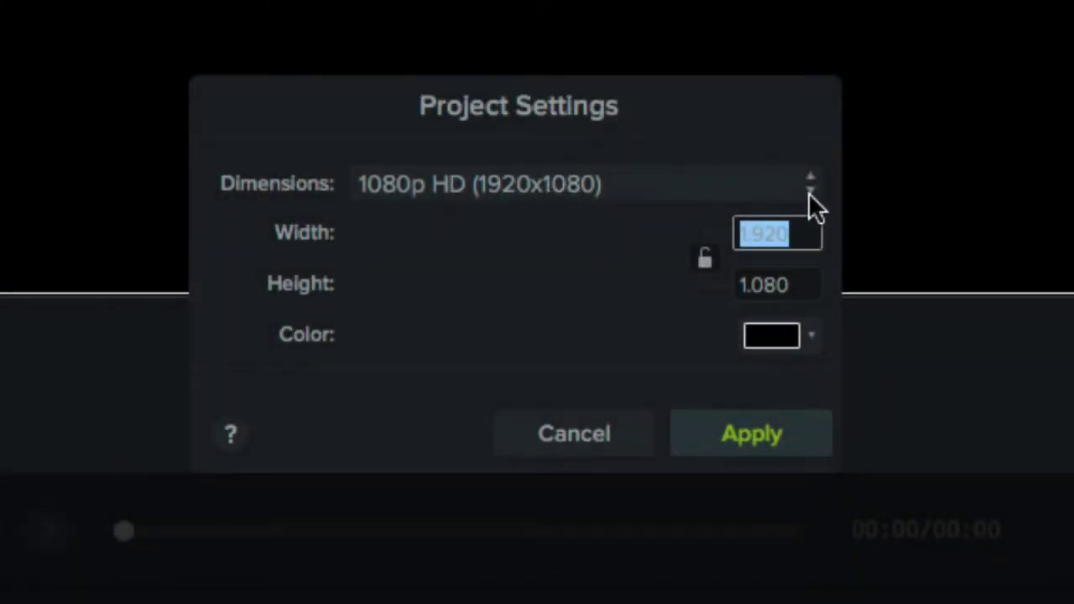
{"action": "left_click", "coordinate": [811, 188]}
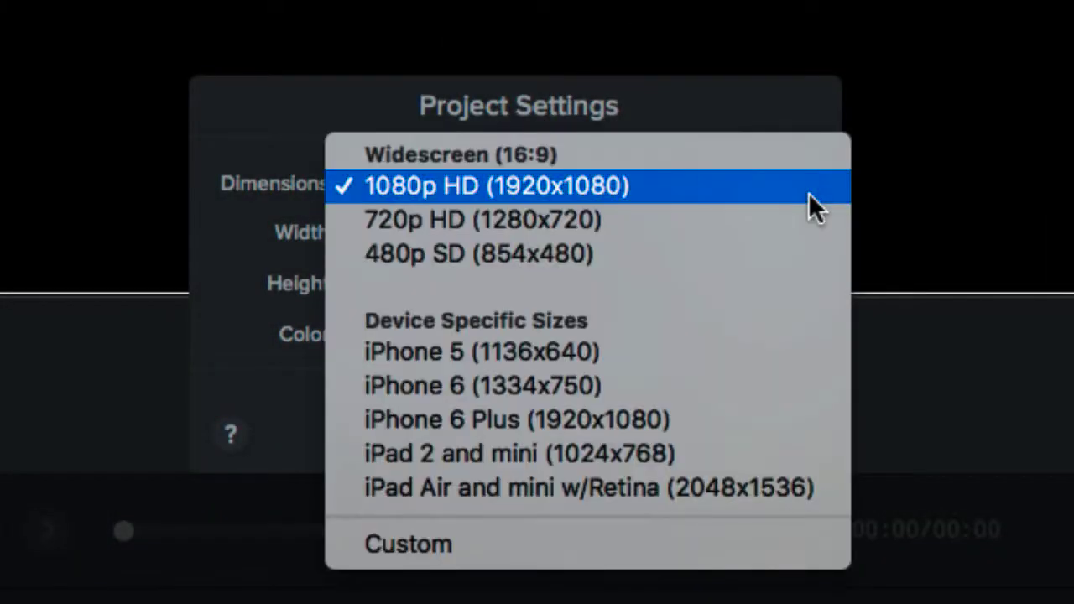
{"action": "left_click", "coordinate": [714, 210]}
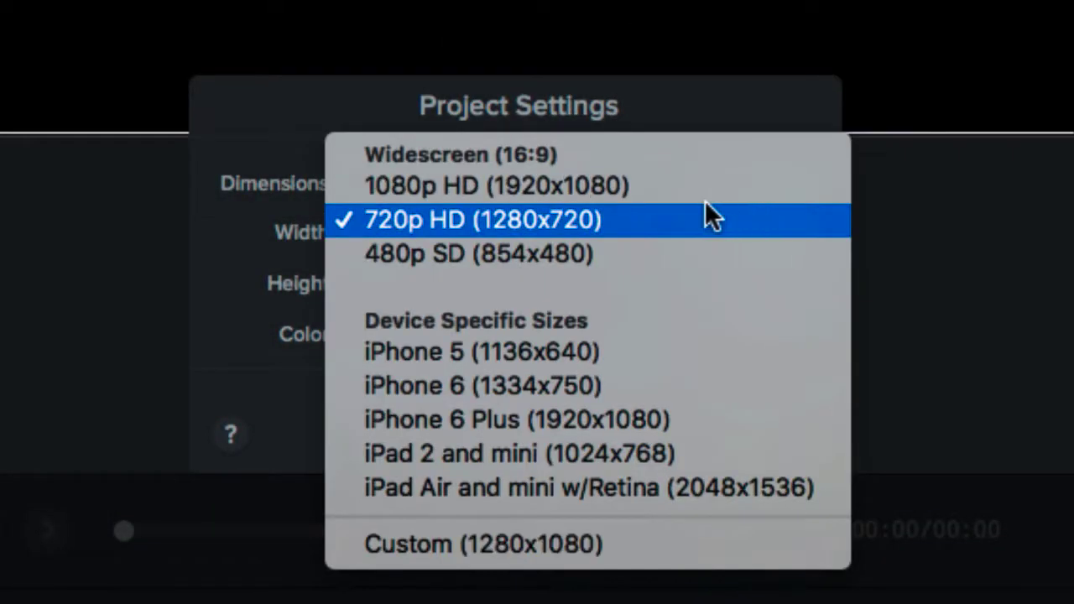
{"action": "left_click", "coordinate": [517, 220]}
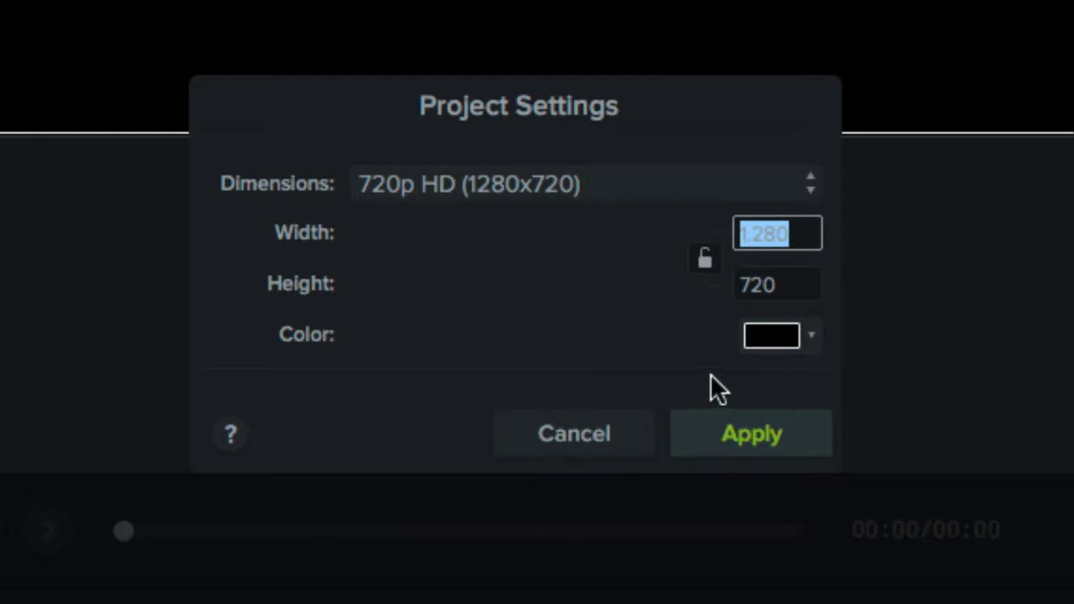
Step: Try white, red and orange as the canvas color in the project settings, and choose white again
{"action": "left_click", "coordinate": [810, 336]}
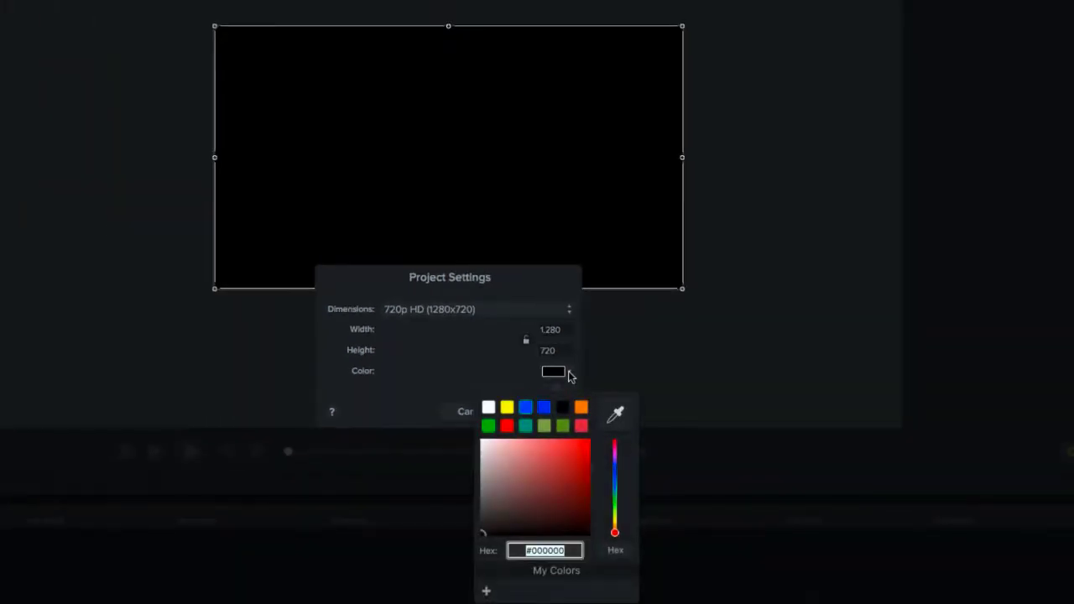
{"action": "left_click", "coordinate": [489, 408]}
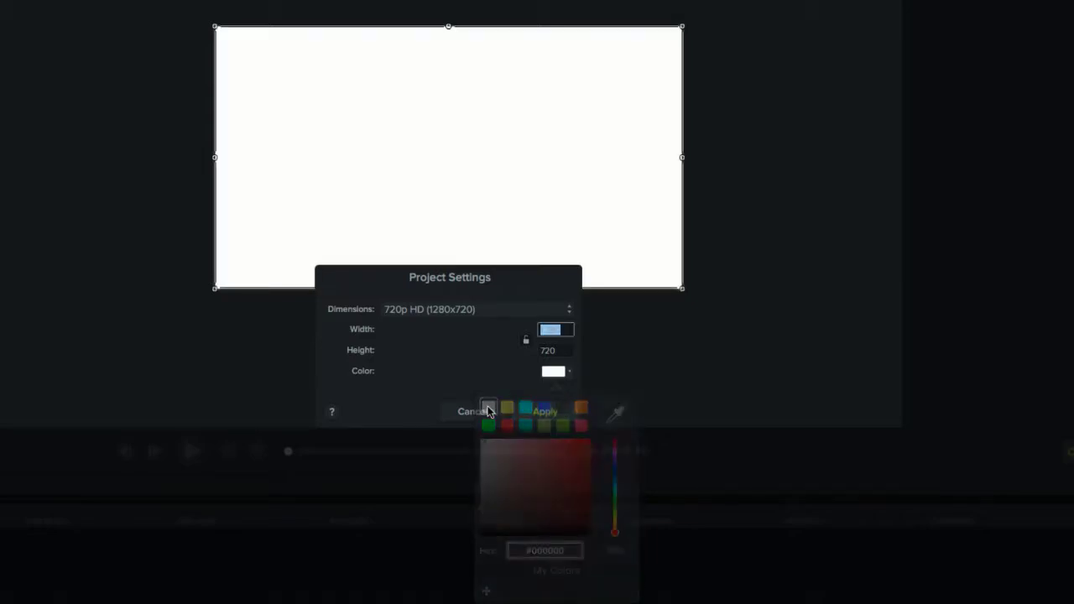
{"action": "left_click", "coordinate": [570, 373]}
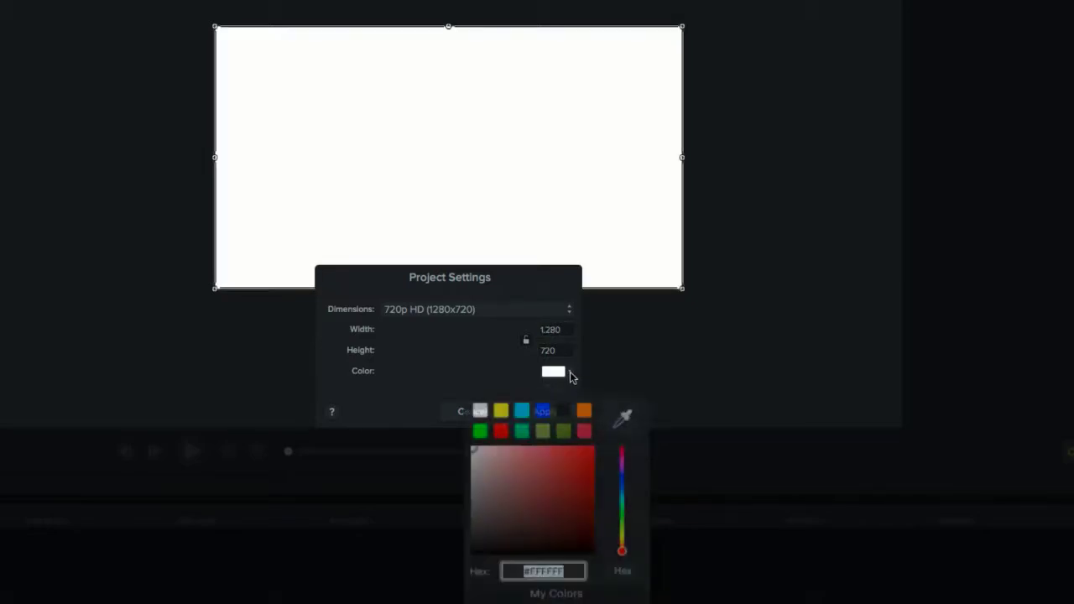
{"action": "left_click", "coordinate": [581, 426]}
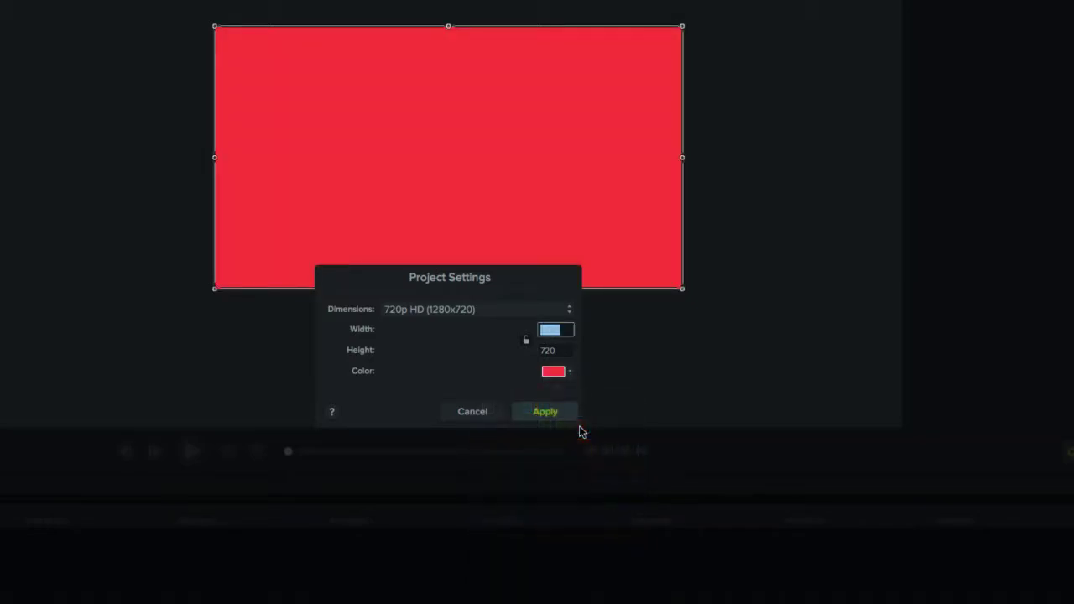
{"action": "left_click", "coordinate": [570, 374]}
{"action": "left_click", "coordinate": [582, 410]}
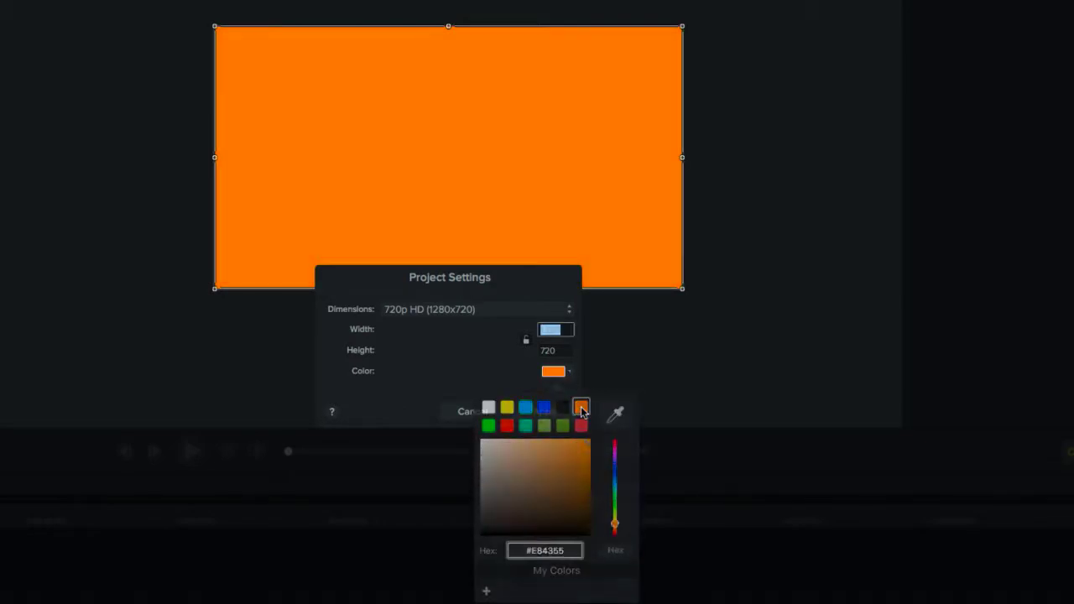
{"action": "left_click", "coordinate": [570, 374]}
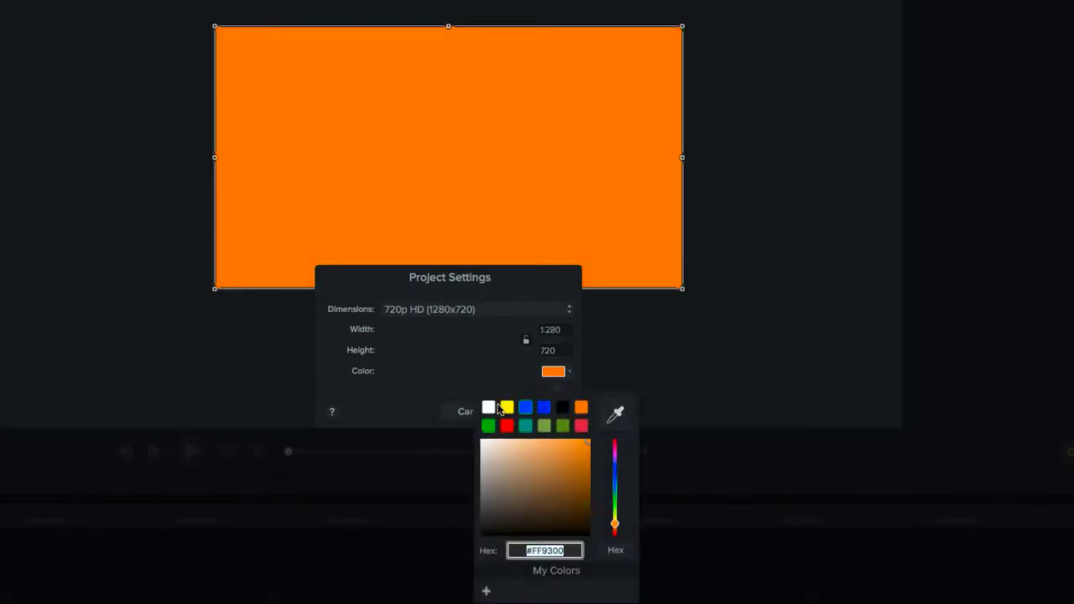
{"action": "left_click", "coordinate": [490, 408]}
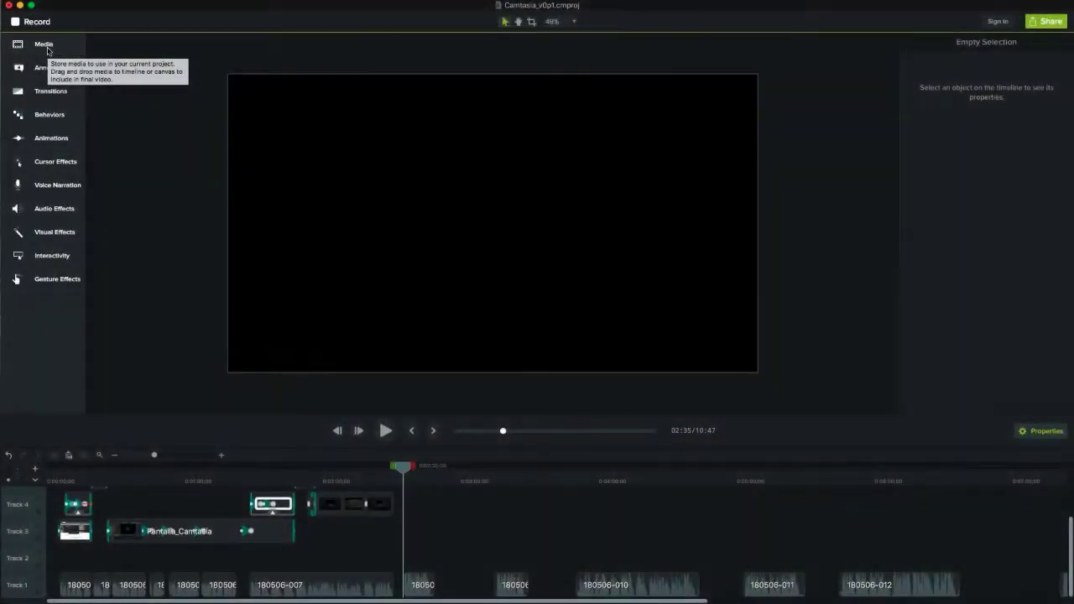
Step: Place the Pantalla_Camtasia image with the labeled interface areas from the media bin on Track 2 at the playhead
{"action": "left_click", "coordinate": [46, 49]}
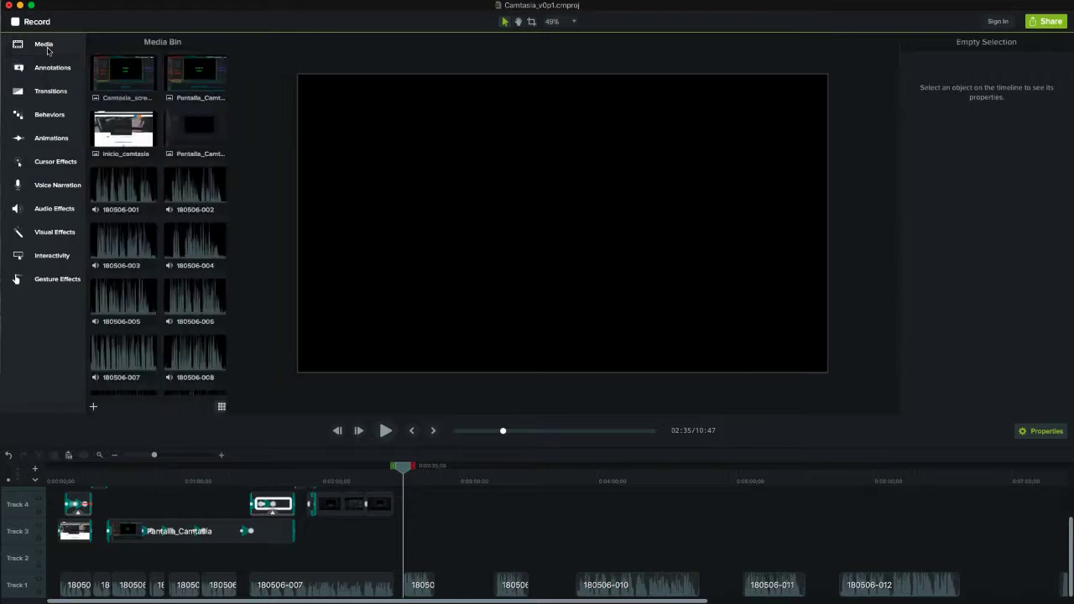
{"action": "left_click_drag", "start_coordinate": [239, 141], "coordinate": [242, 118]}
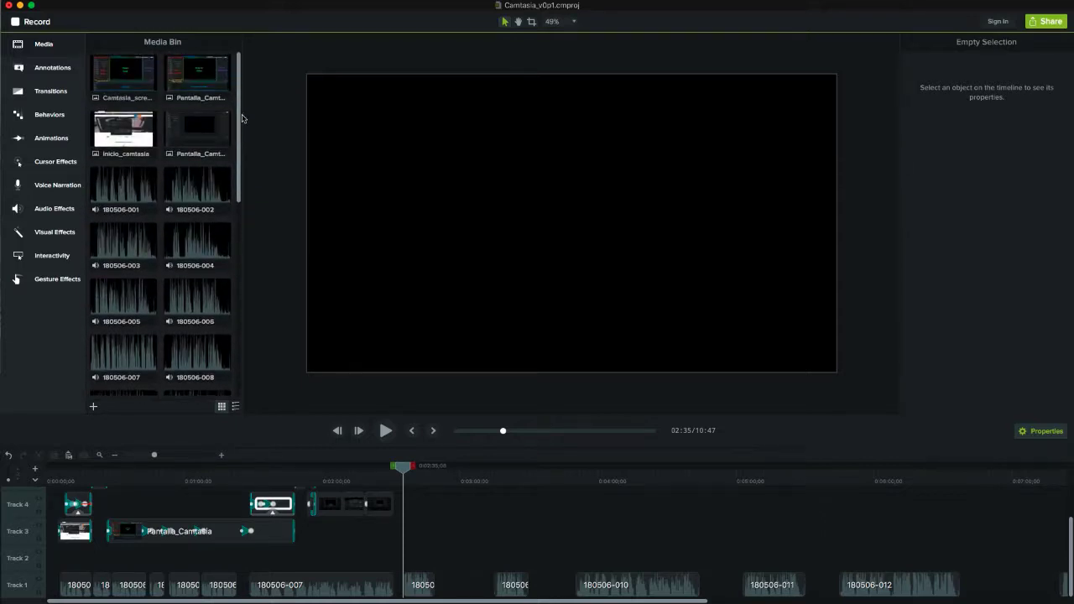
{"action": "left_click_drag", "start_coordinate": [193, 74], "coordinate": [457, 562]}
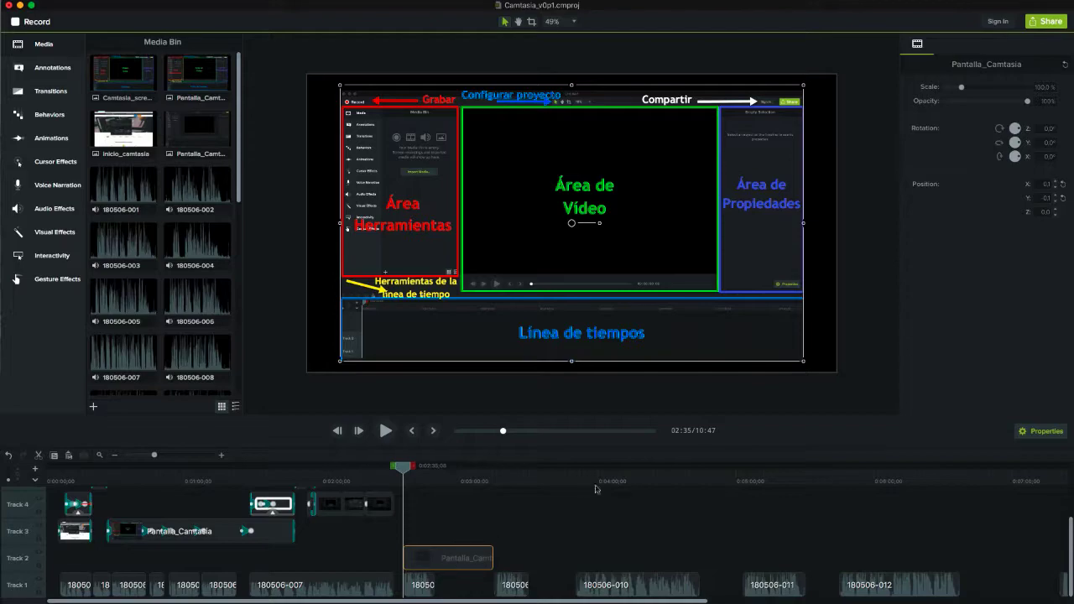
Step: Rotate the placed image a full turn to -360° about Z and tilt it to -45° about X
{"action": "mouse_move", "coordinate": [601, 228]}
{"action": "left_mouse_down"}
{"action": "mouse_move", "coordinate": [591, 244]}
{"action": "mouse_move", "coordinate": [543, 234]}
{"action": "mouse_move", "coordinate": [585, 228]}
{"action": "left_mouse_up"}
{"action": "left_click_drag", "start_coordinate": [220, 398], "coordinate": [224, 397]}
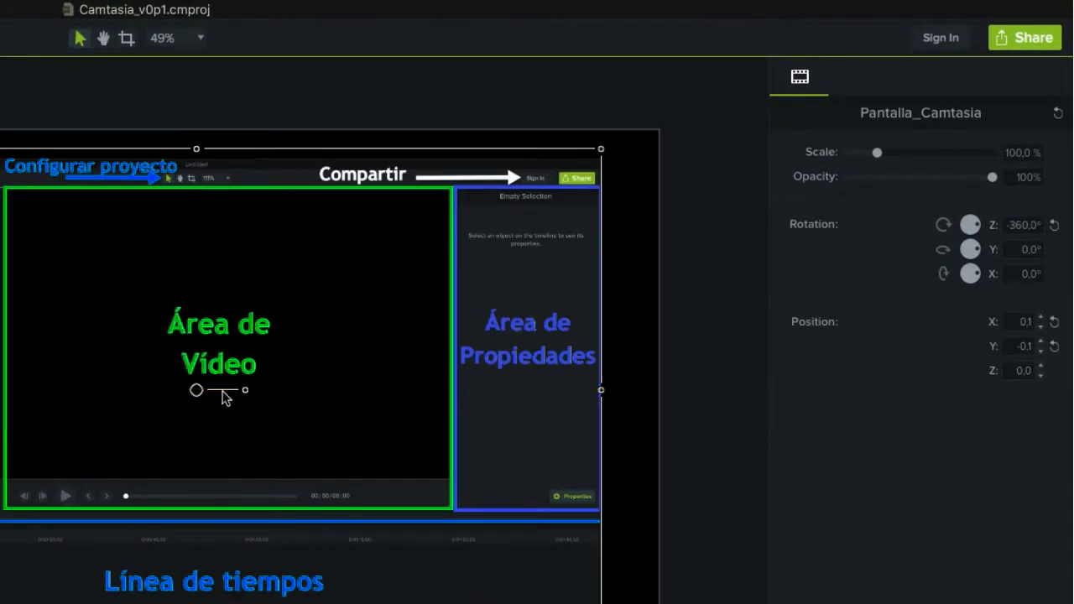
{"action": "left_click_drag", "start_coordinate": [978, 280], "coordinate": [976, 283]}
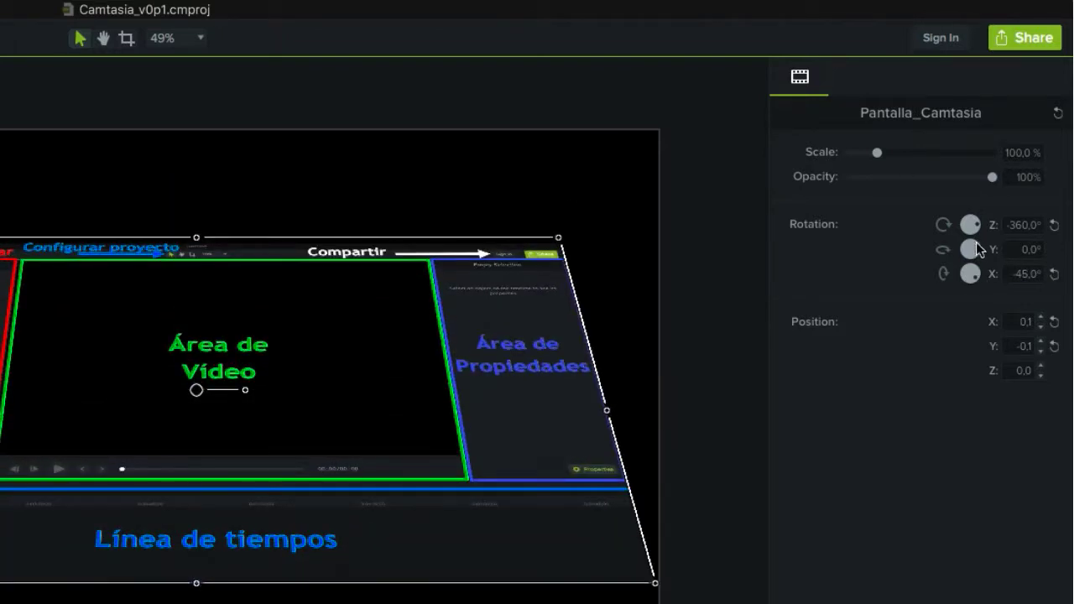
{"action": "left_click_drag", "start_coordinate": [976, 246], "coordinate": [981, 222]}
Step: Scale the tilted image down to about 69.2% and lower its opacity
{"action": "mouse_move", "coordinate": [878, 153]}
{"action": "left_mouse_down"}
{"action": "mouse_move", "coordinate": [902, 151]}
{"action": "mouse_move", "coordinate": [869, 153]}
{"action": "left_mouse_up"}
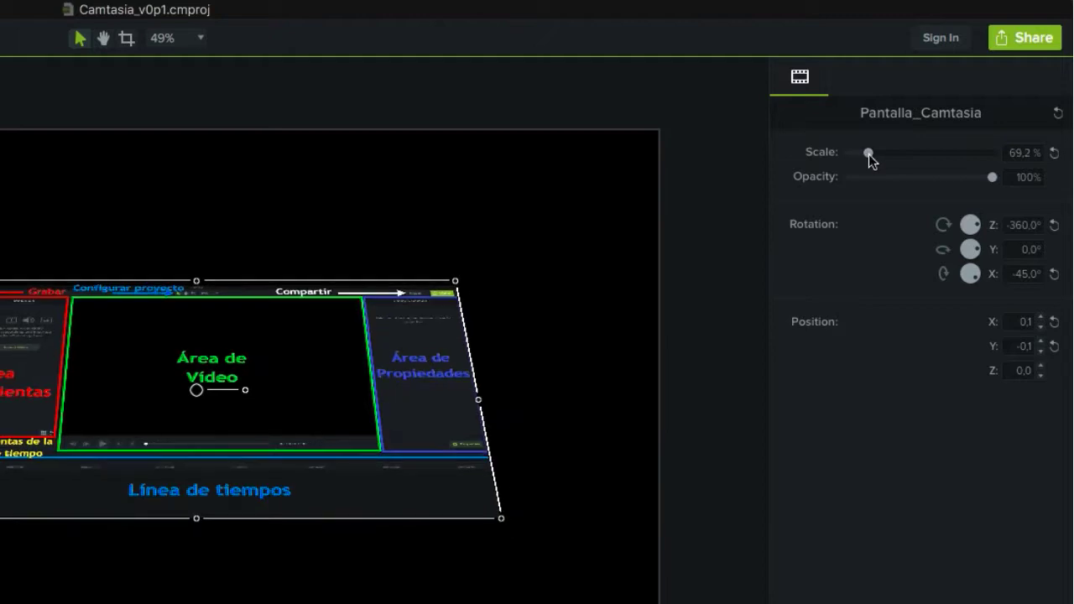
{"action": "left_click_drag", "start_coordinate": [993, 177], "coordinate": [935, 180]}
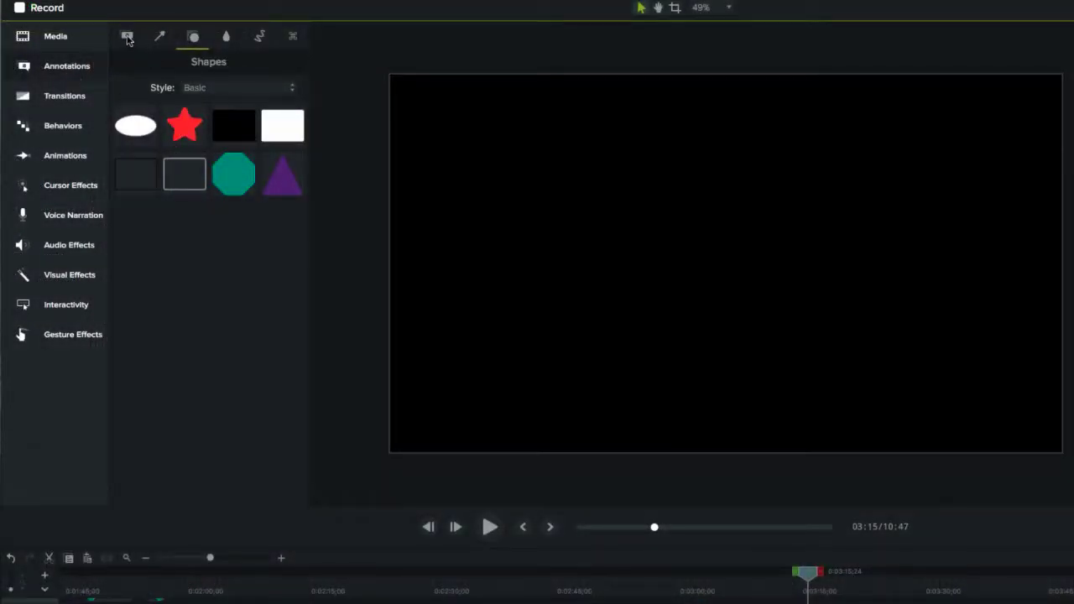
Step: Add the white rectangular Basic callout to the upper part of the canvas and replace its text with "Hijk"
{"action": "left_click", "coordinate": [127, 37]}
{"action": "left_click_drag", "start_coordinate": [233, 175], "coordinate": [613, 198]}
{"action": "double_click", "coordinate": [590, 186]}
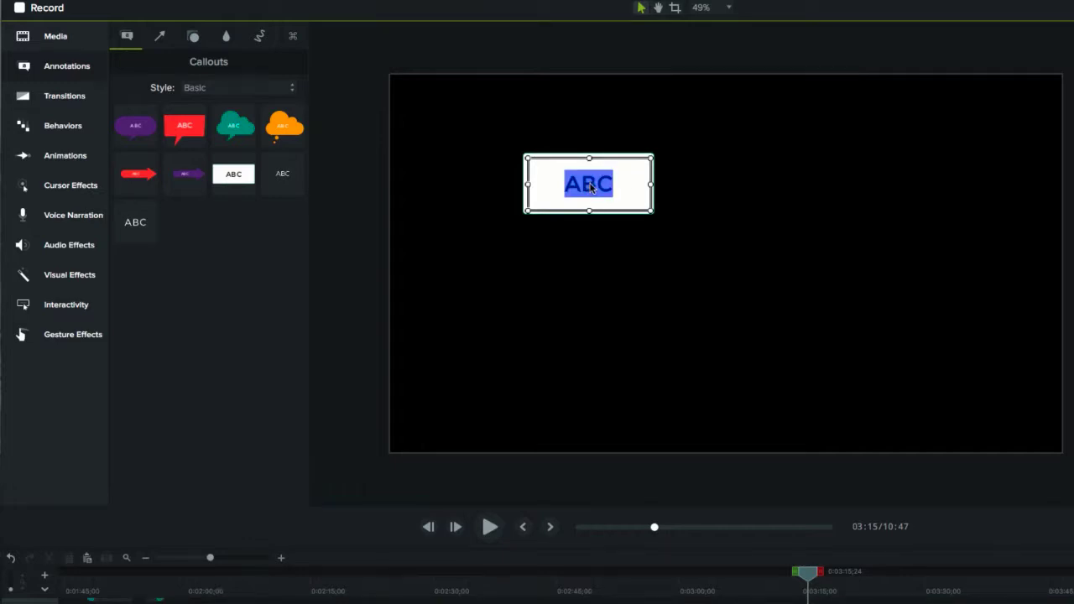
{"action": "type", "text": "H"}
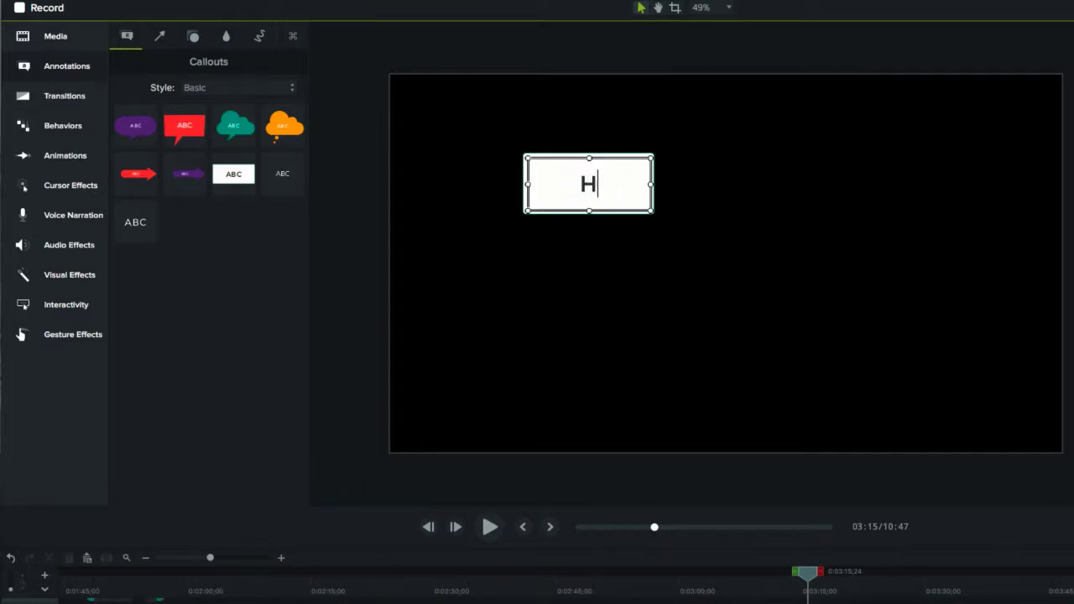
{"action": "type", "text": "ijk"}
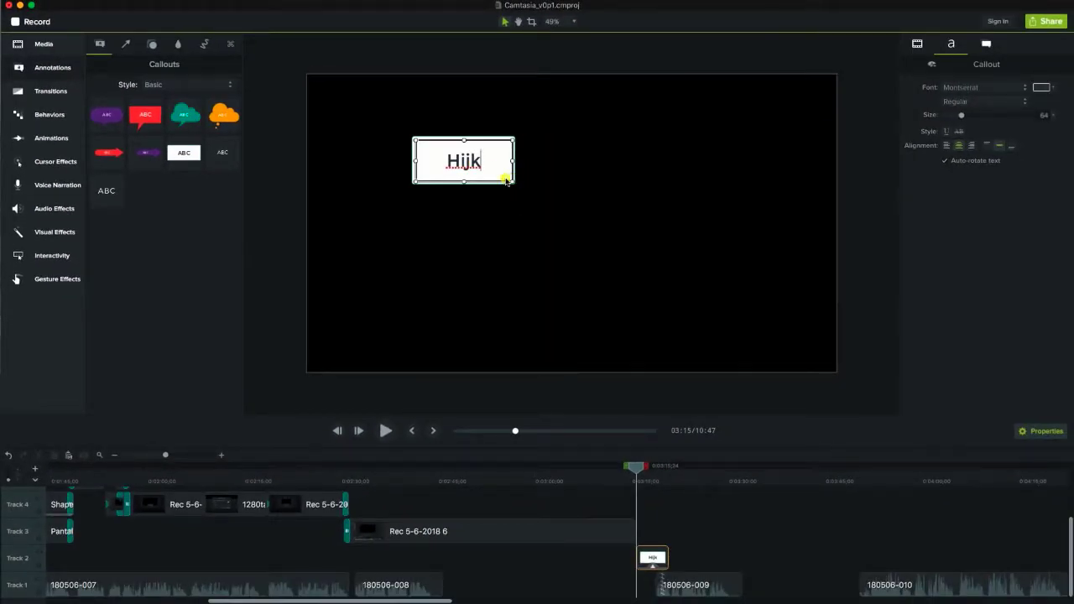
Step: Select the callout's whole text and change its font to Al Nile
{"action": "left_click", "coordinate": [500, 175]}
{"action": "left_click", "coordinate": [1025, 89]}
{"action": "left_click", "coordinate": [468, 163]}
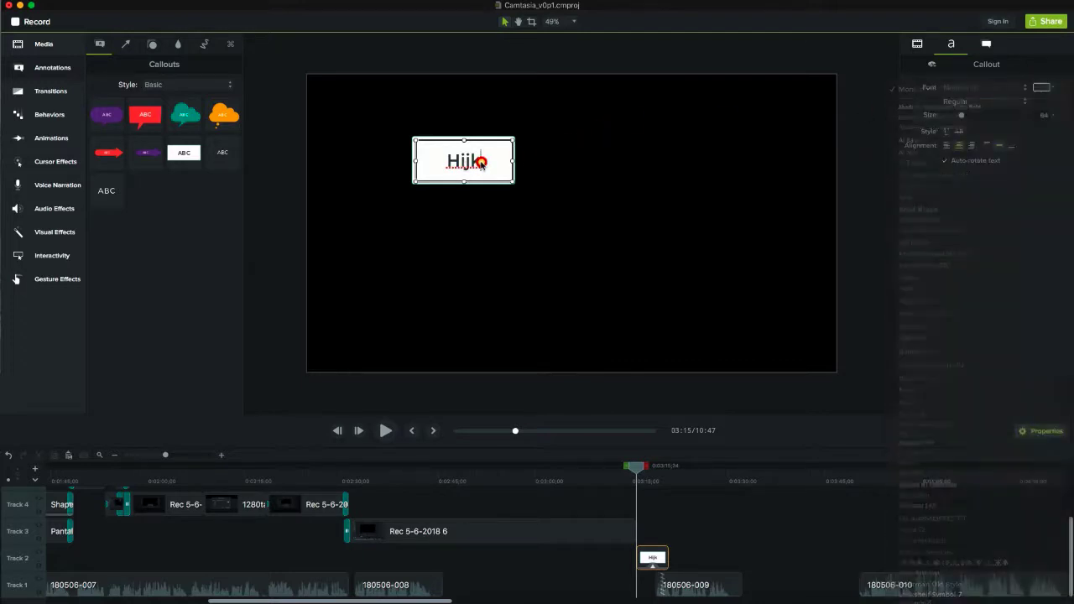
{"action": "double_click", "coordinate": [464, 164]}
{"action": "left_click", "coordinate": [966, 89]}
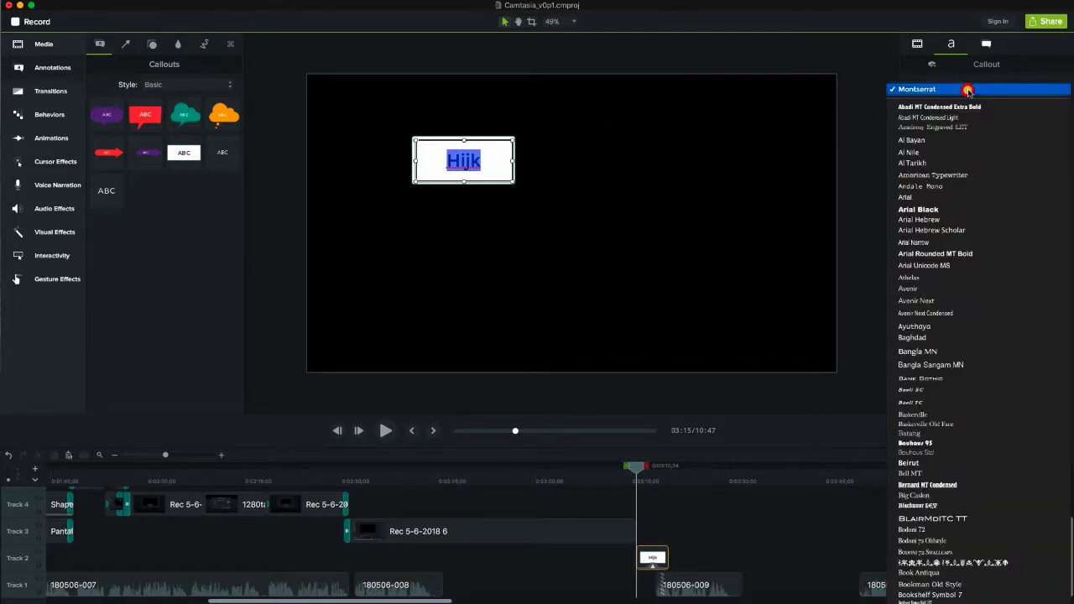
{"action": "left_click", "coordinate": [942, 152]}
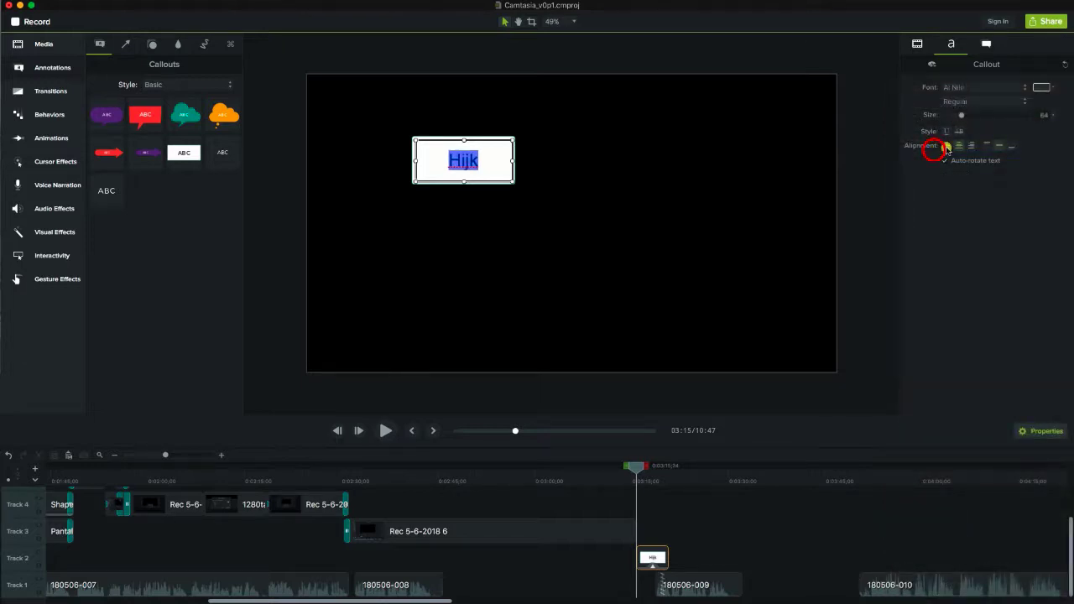
Step: Color the callout's text red and deselect the callout
{"action": "left_click", "coordinate": [1052, 90]}
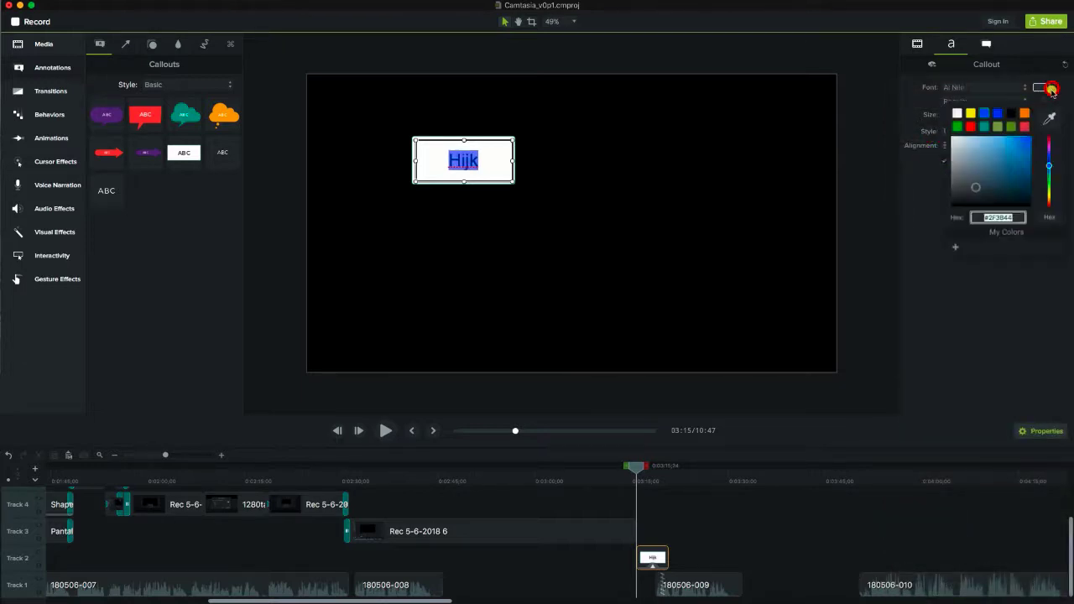
{"action": "left_click", "coordinate": [972, 126]}
{"action": "left_click", "coordinate": [731, 194]}
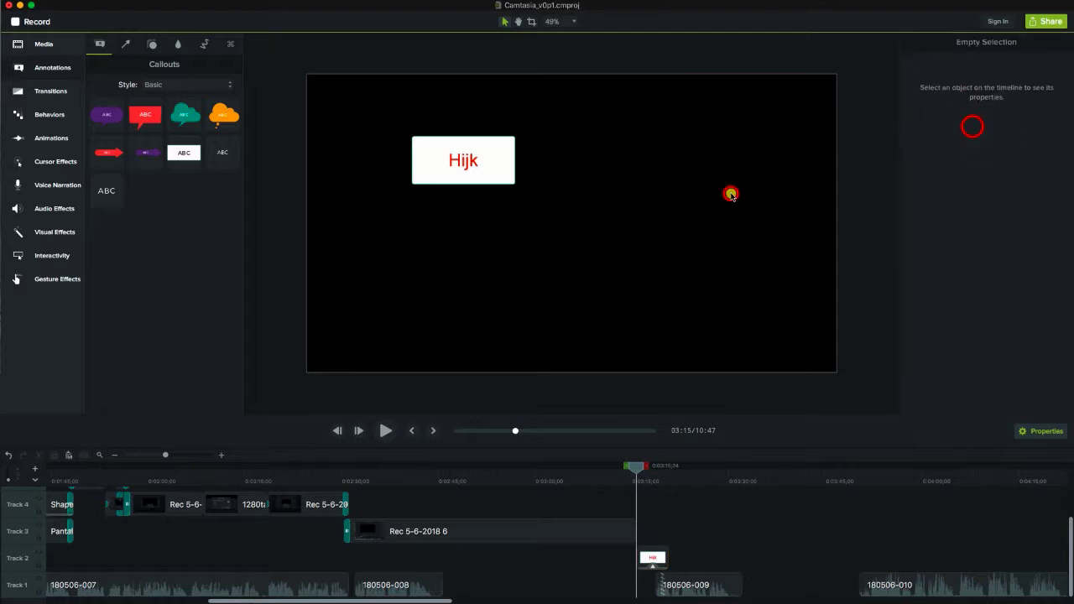
Step: Try a red fill on the callout, settle on blue, and reduce the fill opacity to about 44%
{"action": "left_click", "coordinate": [495, 168]}
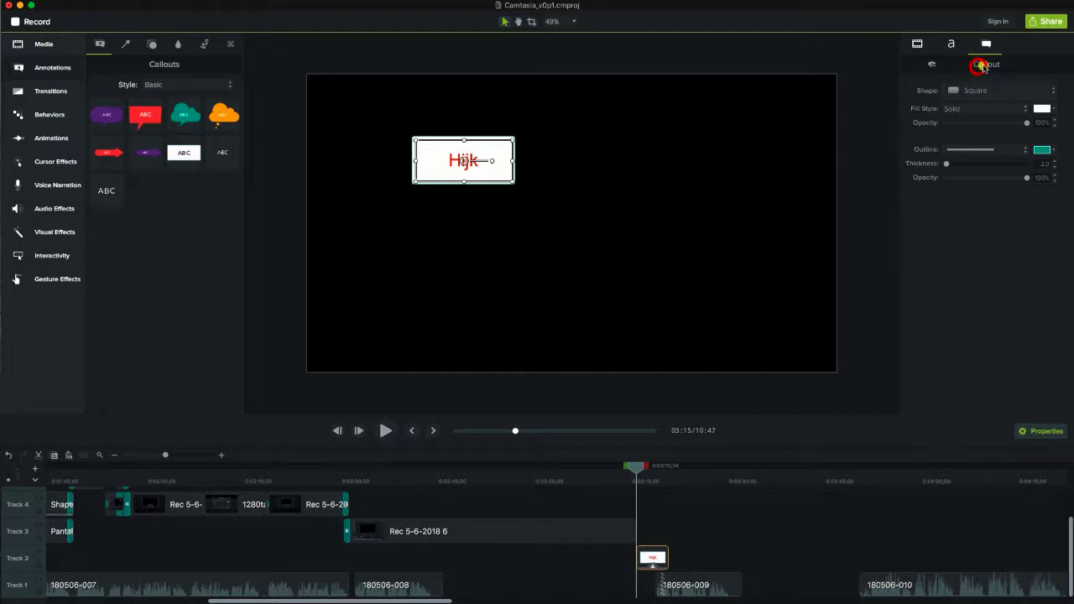
{"action": "left_click", "coordinate": [1053, 110]}
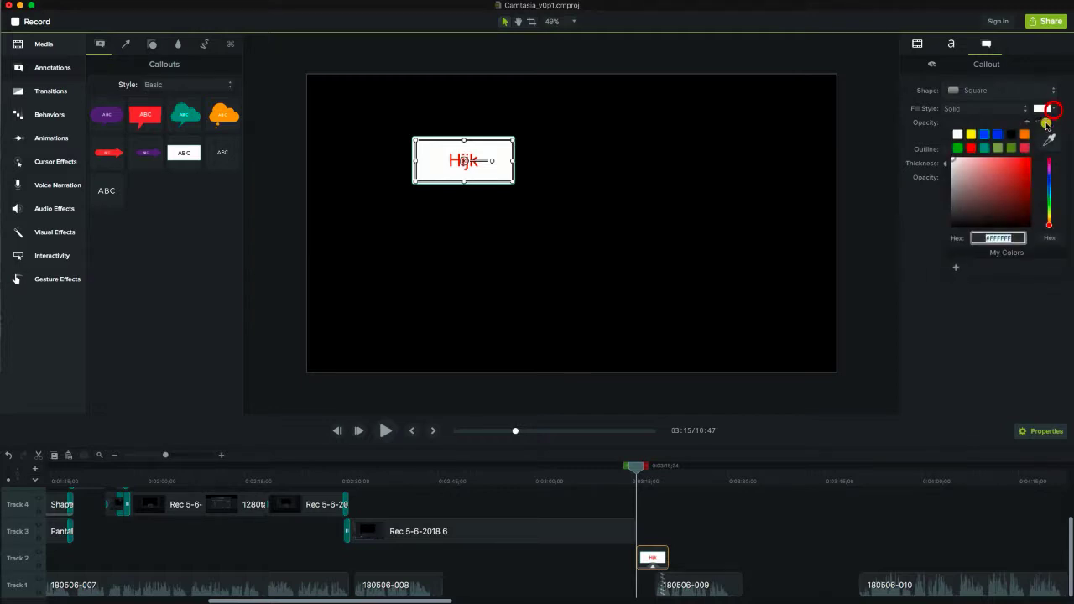
{"action": "left_click", "coordinate": [976, 148]}
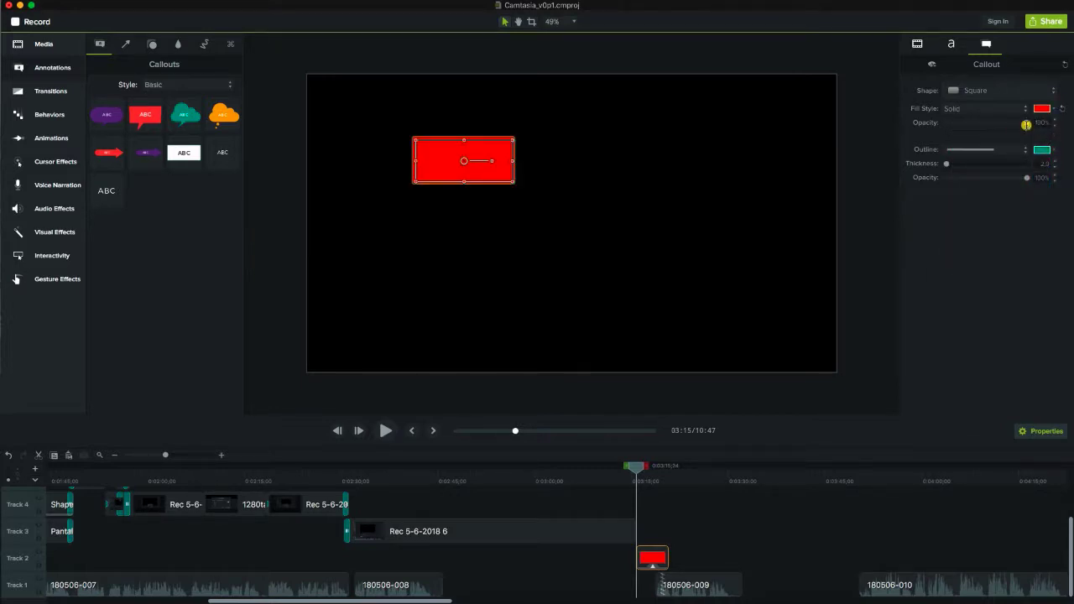
{"action": "left_click", "coordinate": [1054, 110]}
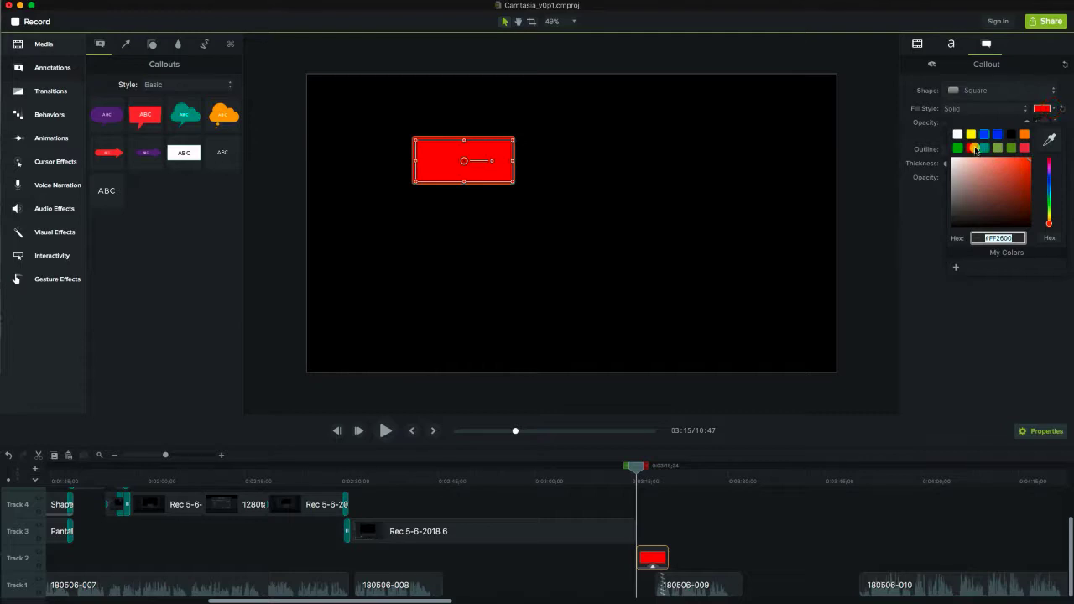
{"action": "left_click", "coordinate": [998, 135]}
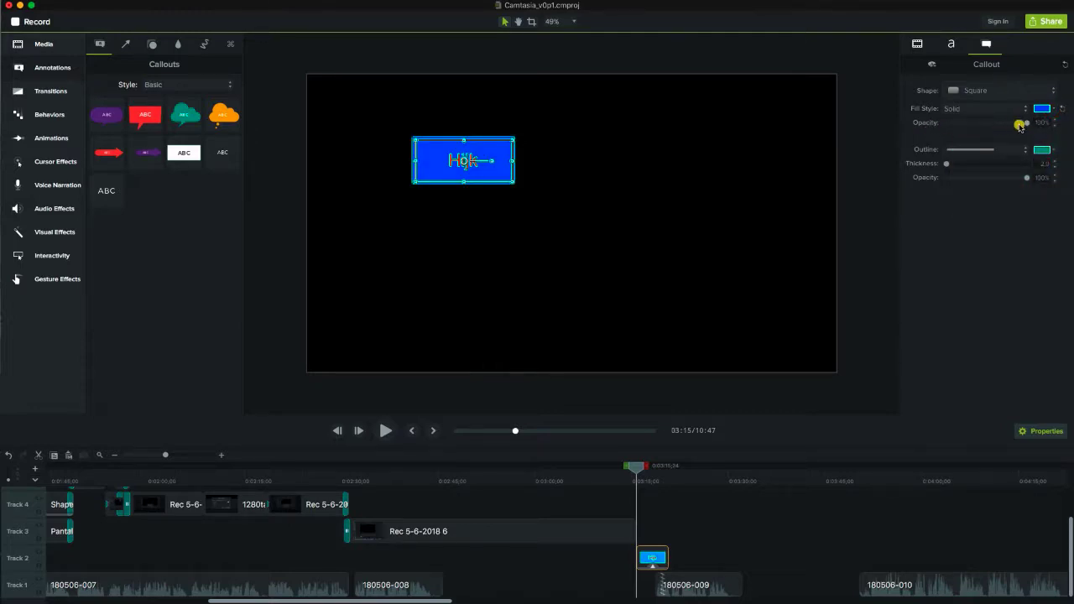
{"action": "left_click_drag", "start_coordinate": [1026, 124], "coordinate": [980, 127]}
Step: Change the callout's outline color to white, keeping the solid line style, and lower the outline opacity to 0%
{"action": "left_click", "coordinate": [1025, 154]}
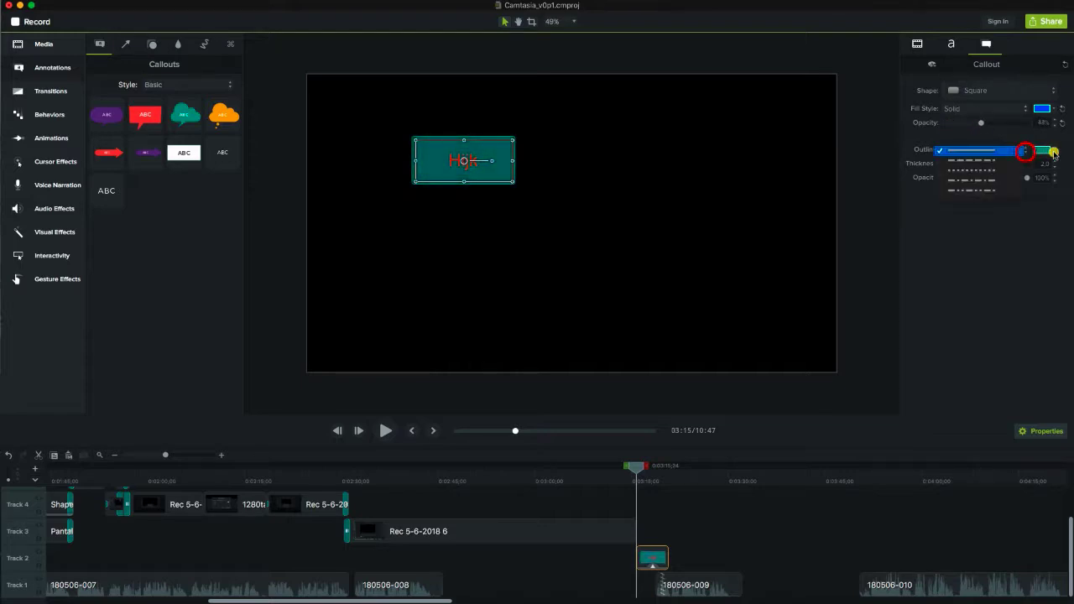
{"action": "left_click", "coordinate": [1055, 153]}
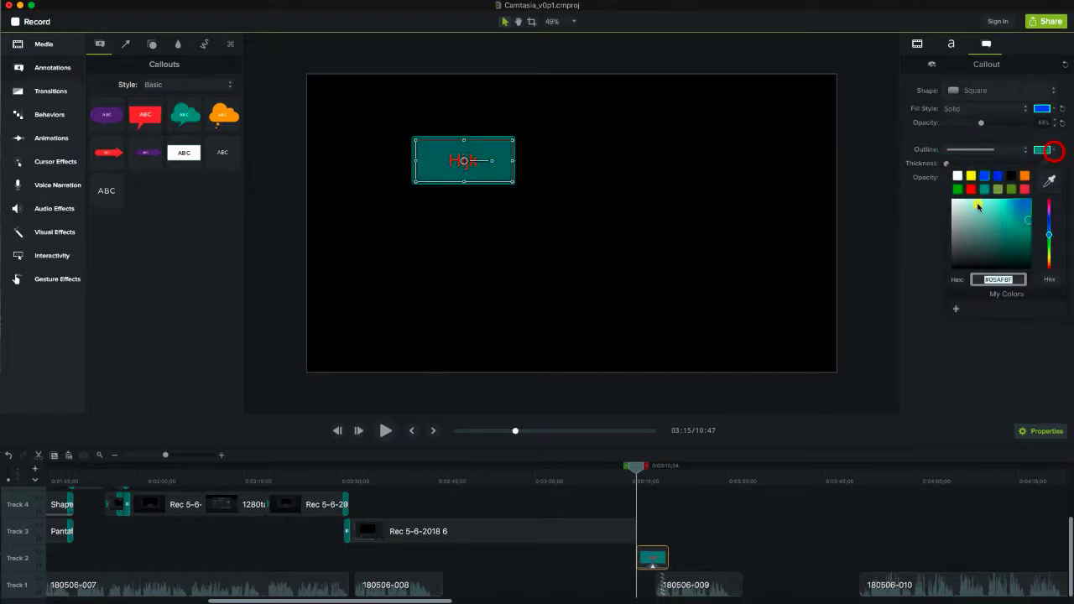
{"action": "left_click", "coordinate": [960, 178]}
{"action": "left_click_drag", "start_coordinate": [1026, 177], "coordinate": [934, 182]}
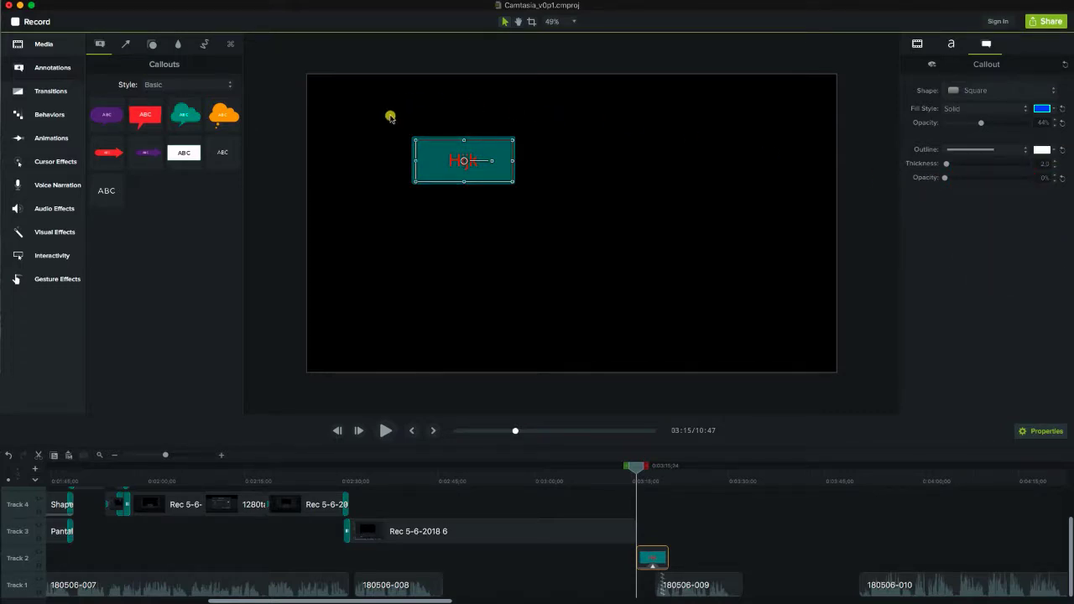
Step: Add a basic teal arrow near the canvas center, pointing up and right, and thicken it heavily
{"action": "left_click", "coordinate": [125, 44]}
{"action": "left_click_drag", "start_coordinate": [184, 151], "coordinate": [663, 210]}
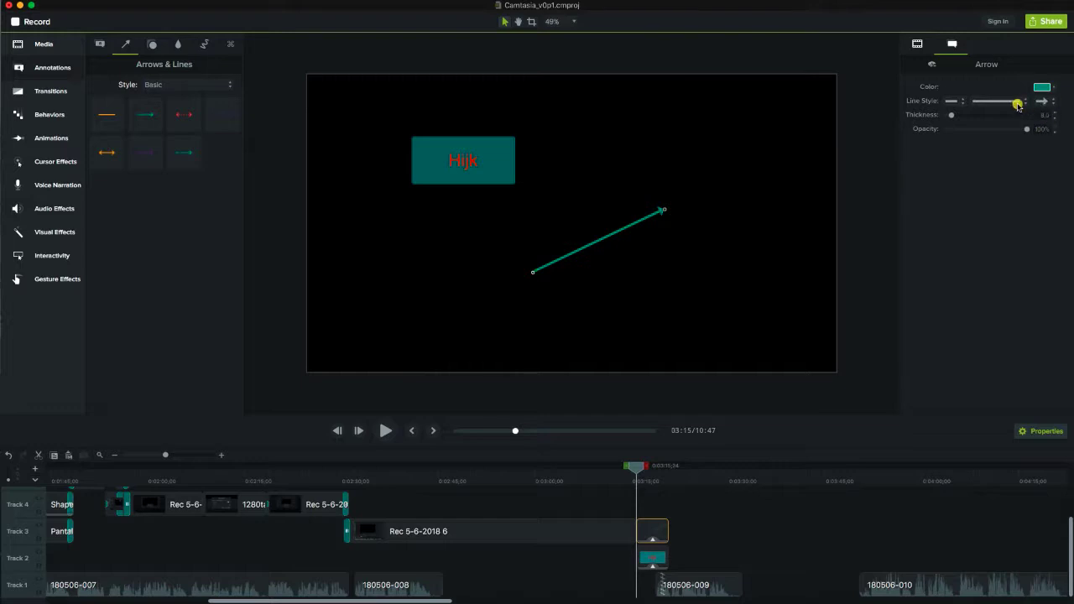
{"action": "left_click_drag", "start_coordinate": [951, 116], "coordinate": [993, 116]}
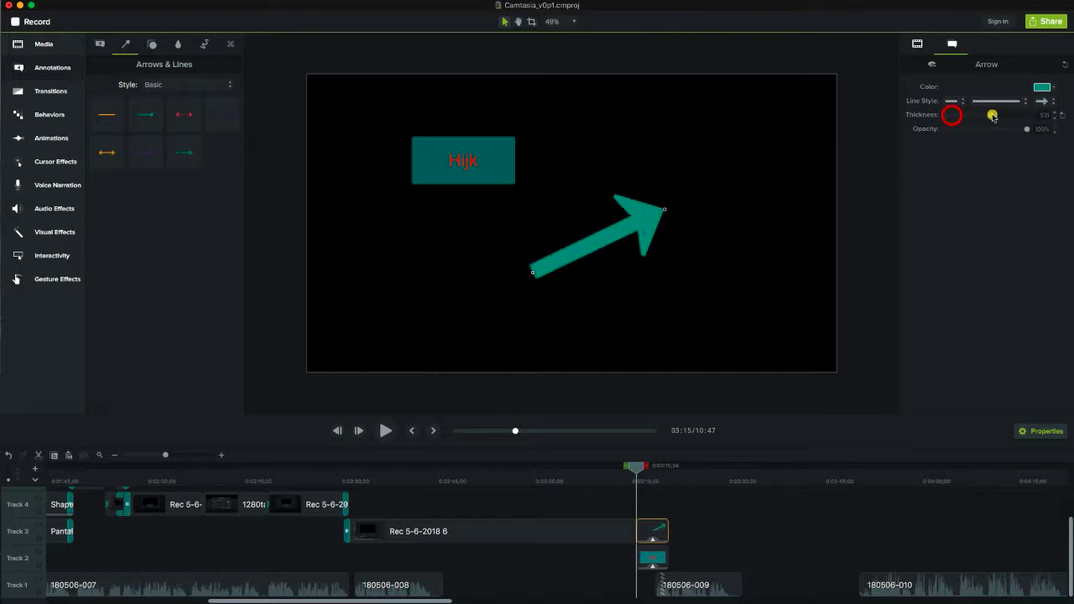
Step: Add a teal octagon below the callout, resize it, and rotate it clockwise to a tilted upright position
{"action": "left_click", "coordinate": [148, 45]}
{"action": "left_click_drag", "start_coordinate": [184, 155], "coordinate": [508, 314]}
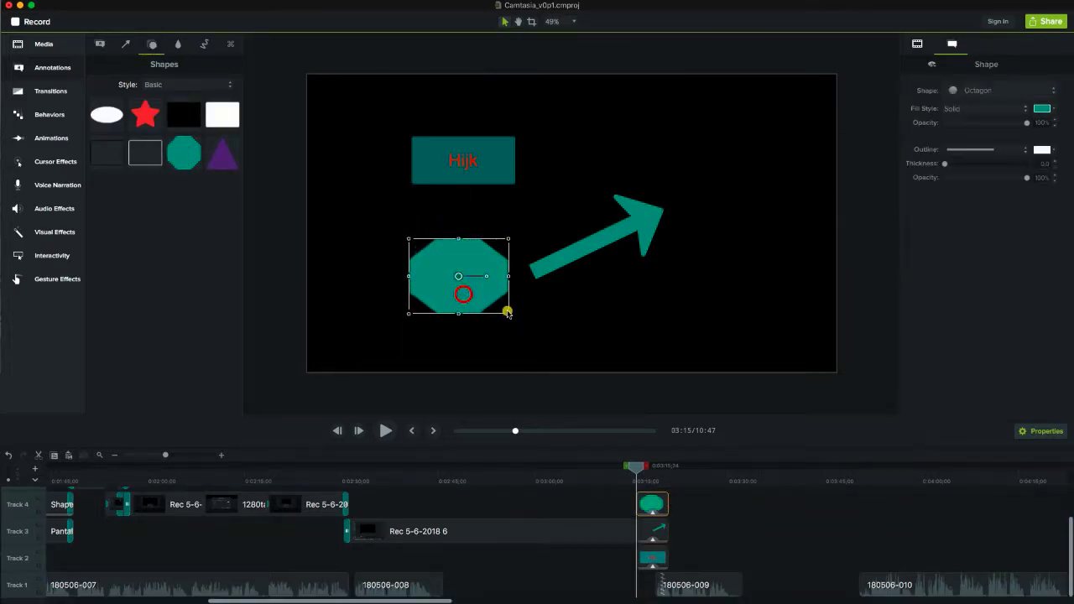
{"action": "left_click_drag", "start_coordinate": [485, 276], "coordinate": [452, 296]}
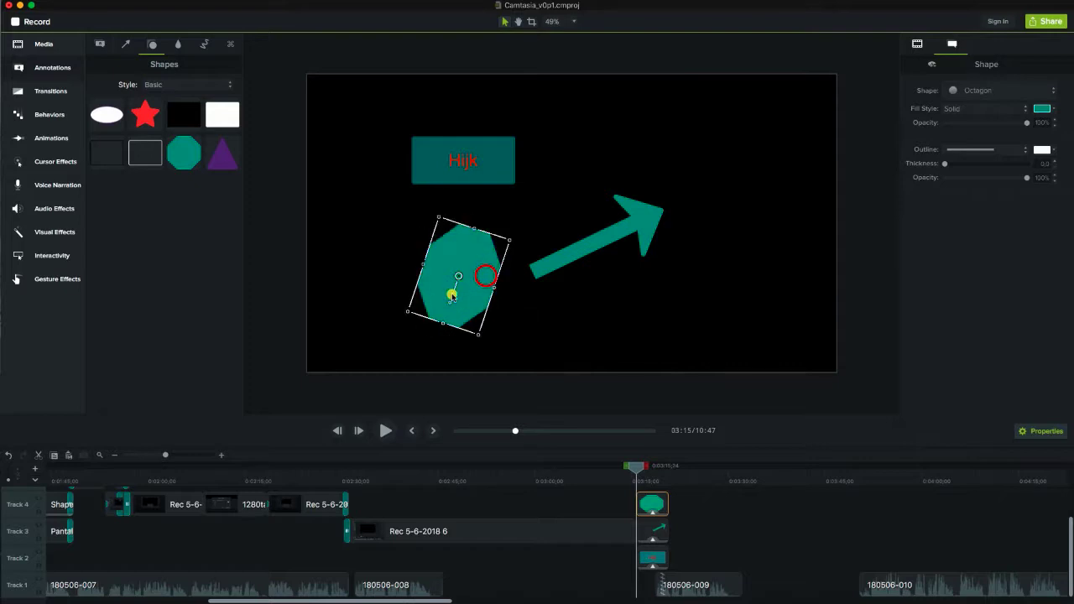
Step: Try the star and rectangle shapes on the octagon, settle on Ellipse, and color its fill green
{"action": "left_click", "coordinate": [1006, 94]}
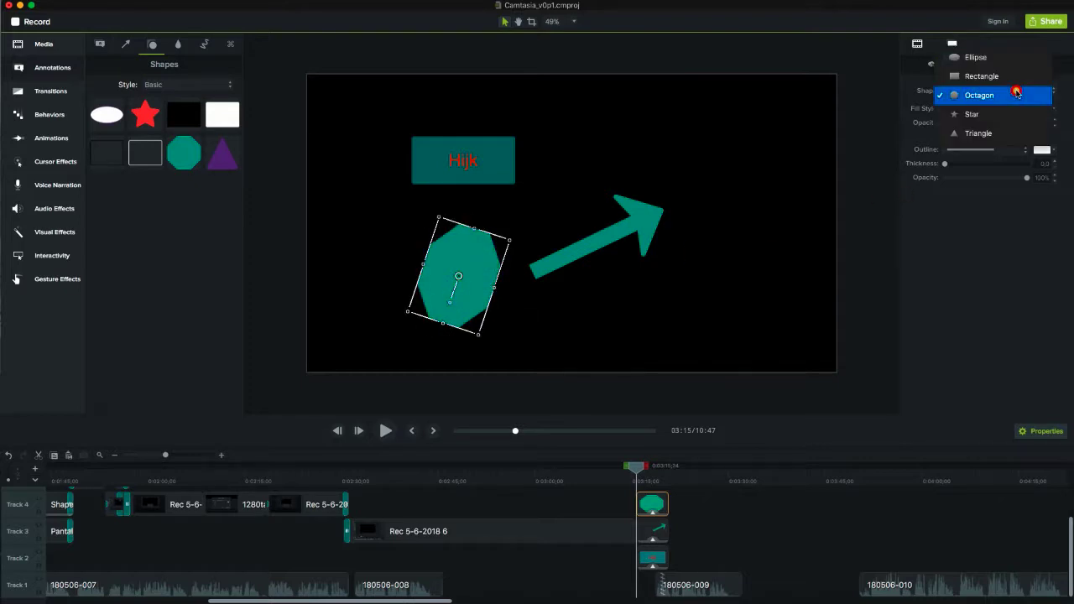
{"action": "left_click", "coordinate": [983, 112]}
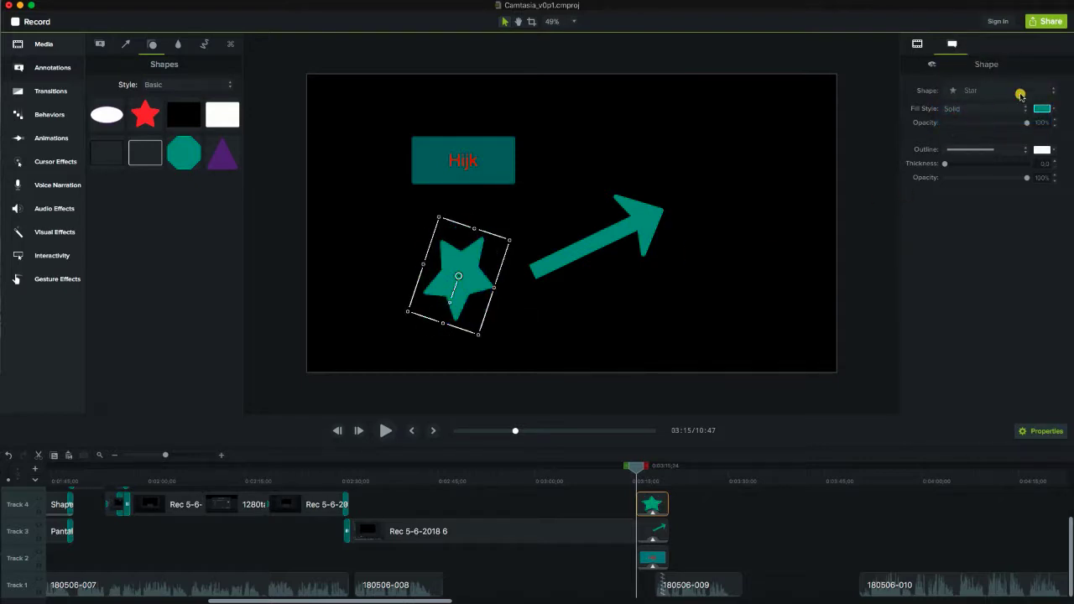
{"action": "left_click", "coordinate": [1009, 90]}
{"action": "left_click", "coordinate": [994, 57]}
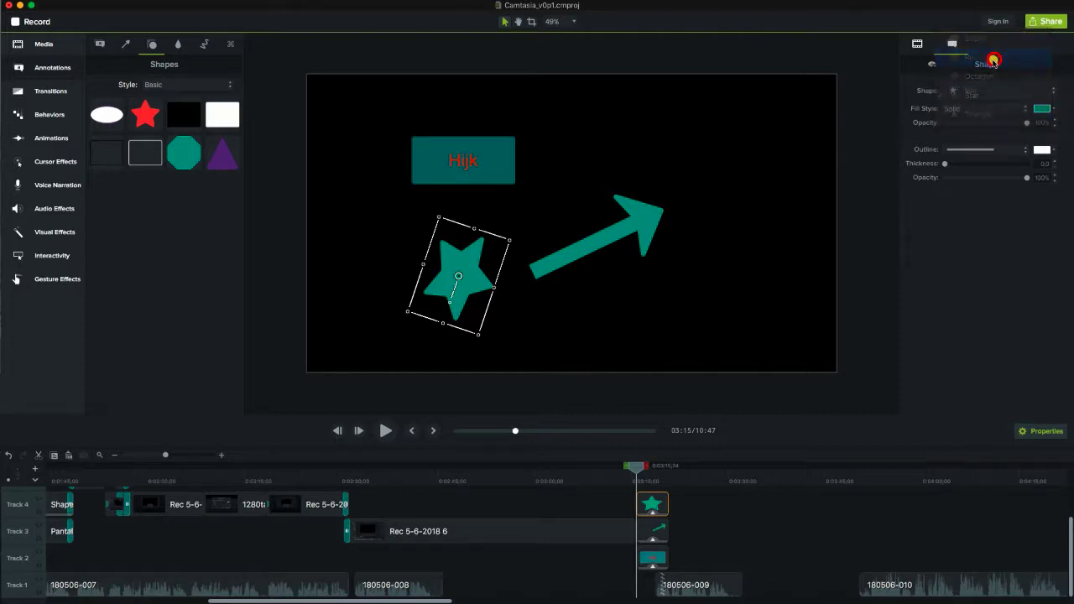
{"action": "left_click", "coordinate": [1012, 90]}
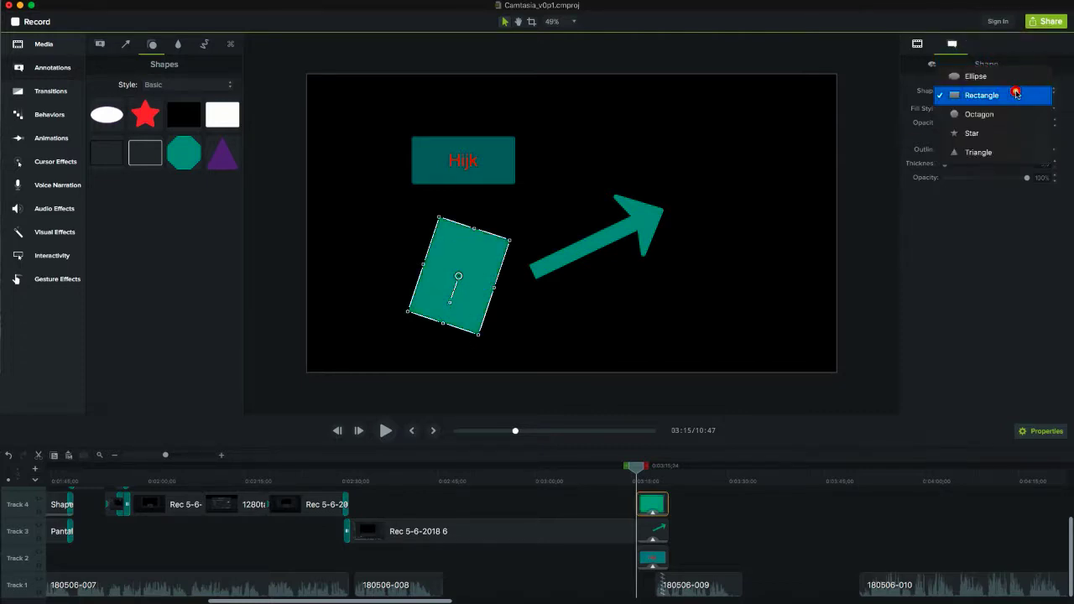
{"action": "left_click", "coordinate": [993, 76]}
{"action": "left_click", "coordinate": [1051, 108]}
{"action": "left_click", "coordinate": [999, 148]}
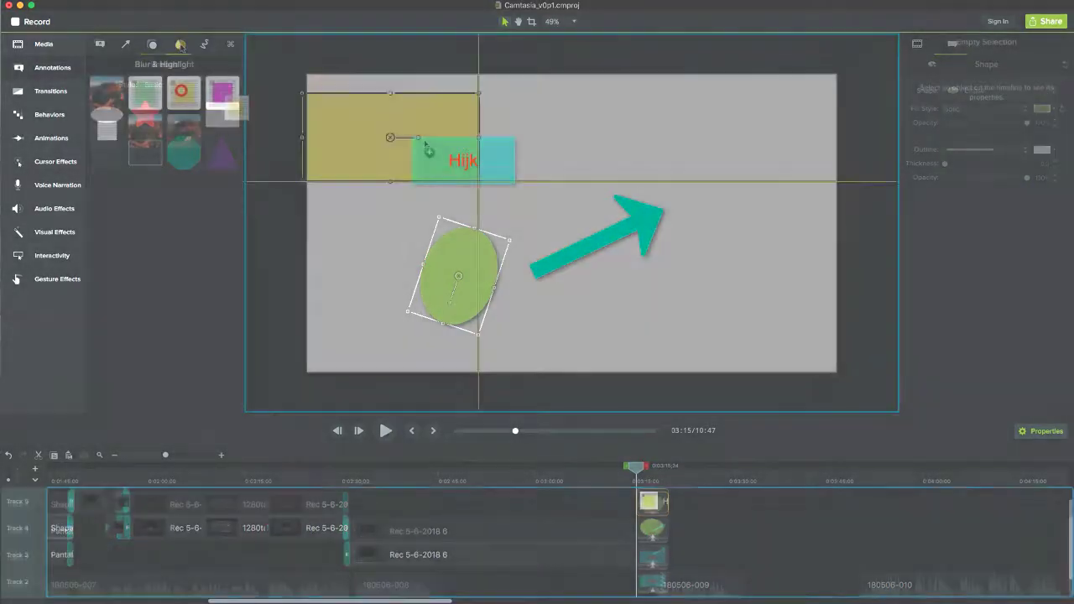
Step: Position the yellow highlight to the right of the callout and place a sketch motion arrow on the canvas
{"action": "left_click_drag", "start_coordinate": [396, 137], "coordinate": [636, 151]}
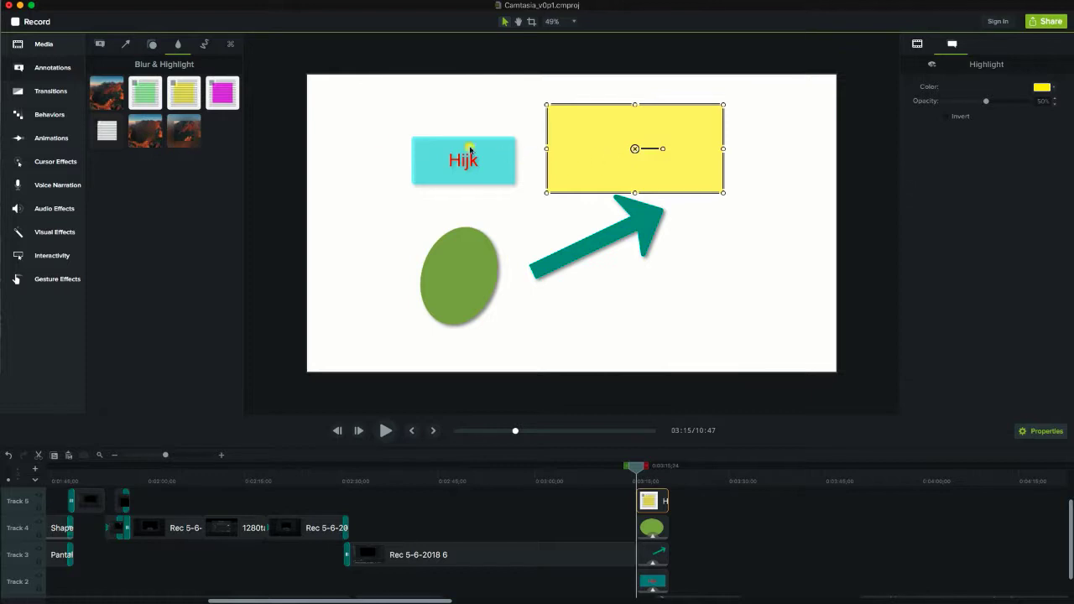
{"action": "left_click", "coordinate": [205, 44]}
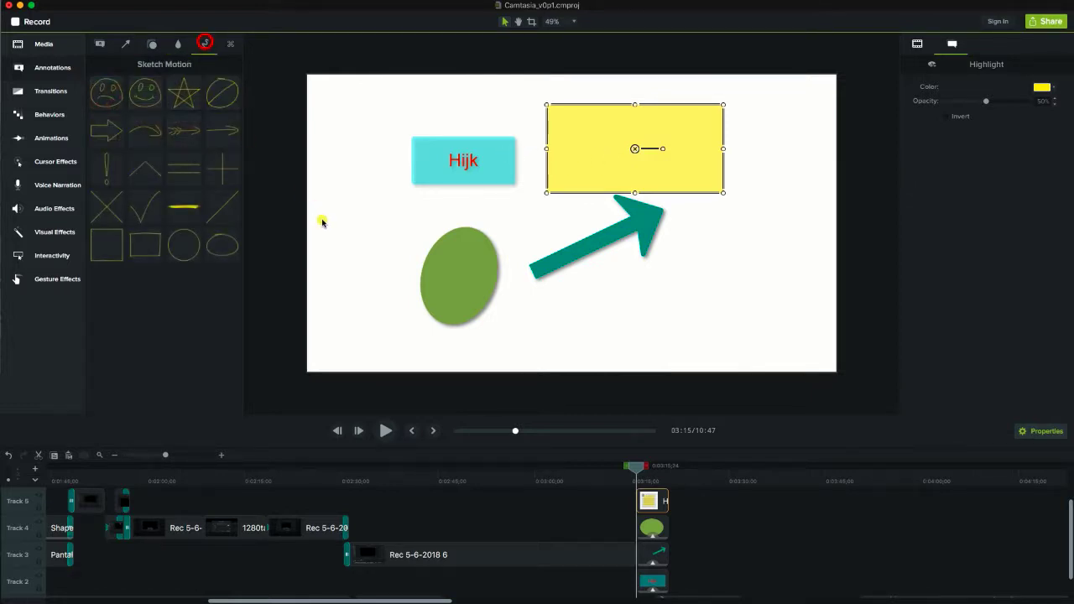
{"action": "mouse_move", "coordinate": [336, 255]}
{"action": "left_mouse_down"}
{"action": "mouse_move", "coordinate": [391, 219]}
{"action": "mouse_move", "coordinate": [438, 219]}
{"action": "mouse_move", "coordinate": [395, 202]}
{"action": "left_mouse_up"}
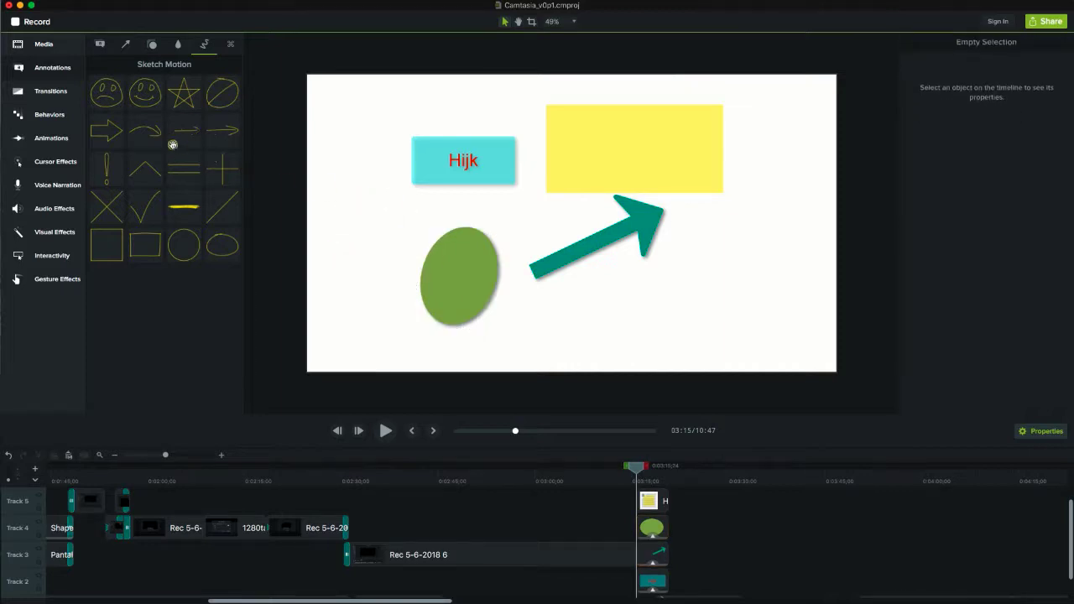
{"action": "mouse_move", "coordinate": [181, 132]}
{"action": "left_mouse_down"}
{"action": "mouse_move", "coordinate": [386, 229]}
{"action": "mouse_move", "coordinate": [480, 221]}
{"action": "left_mouse_up"}
{"action": "left_click", "coordinate": [643, 287]}
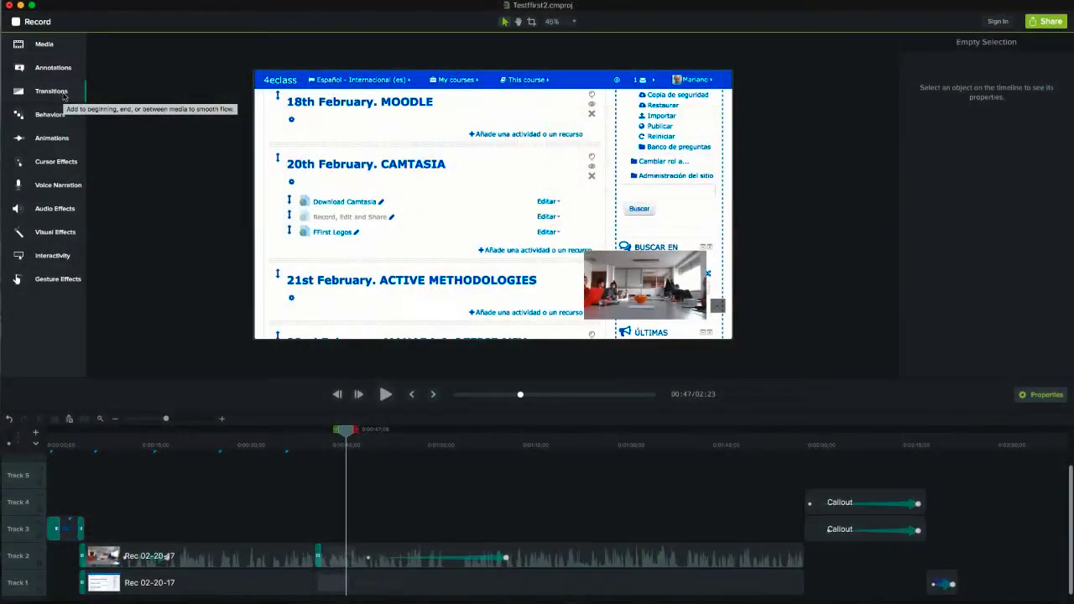
Step: Apply the Fade transition to the Rec 02-20-17 clip edges on Track 1
{"action": "left_click", "coordinate": [63, 94]}
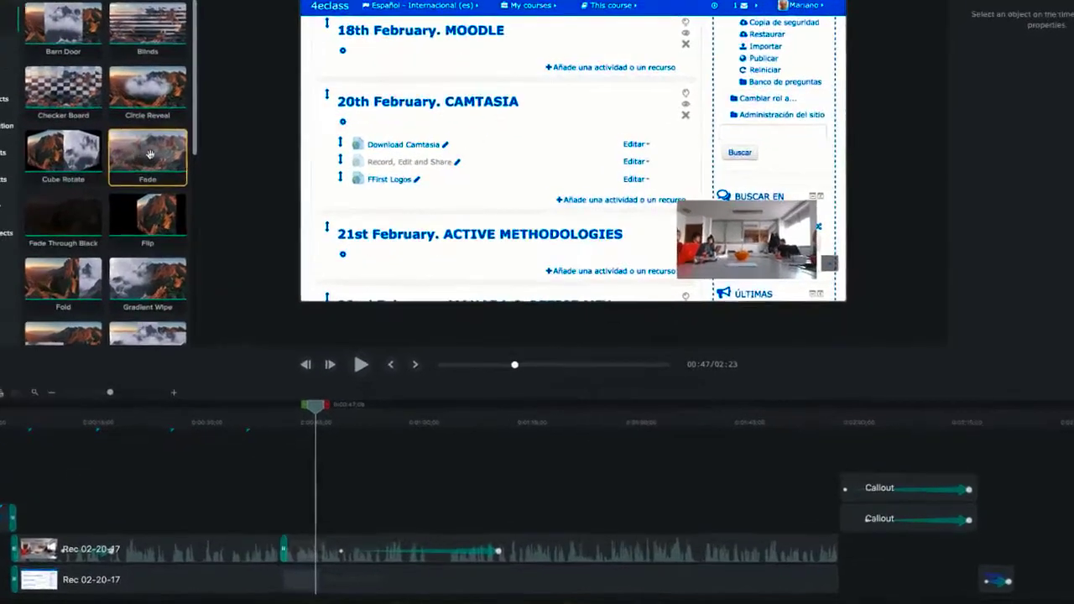
{"action": "left_click_drag", "start_coordinate": [150, 153], "coordinate": [306, 575]}
{"action": "mouse_move", "coordinate": [120, 559]}
{"action": "left_mouse_down"}
{"action": "mouse_move", "coordinate": [965, 564]}
{"action": "mouse_move", "coordinate": [573, 567]}
{"action": "left_mouse_up"}
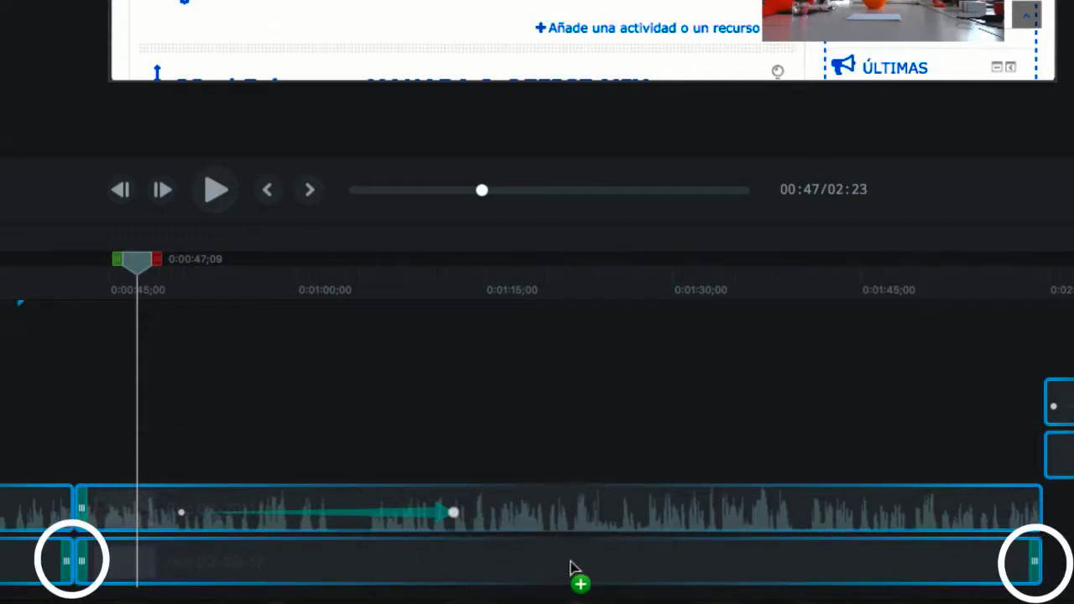
{"action": "left_click_drag", "start_coordinate": [567, 550], "coordinate": [537, 565]}
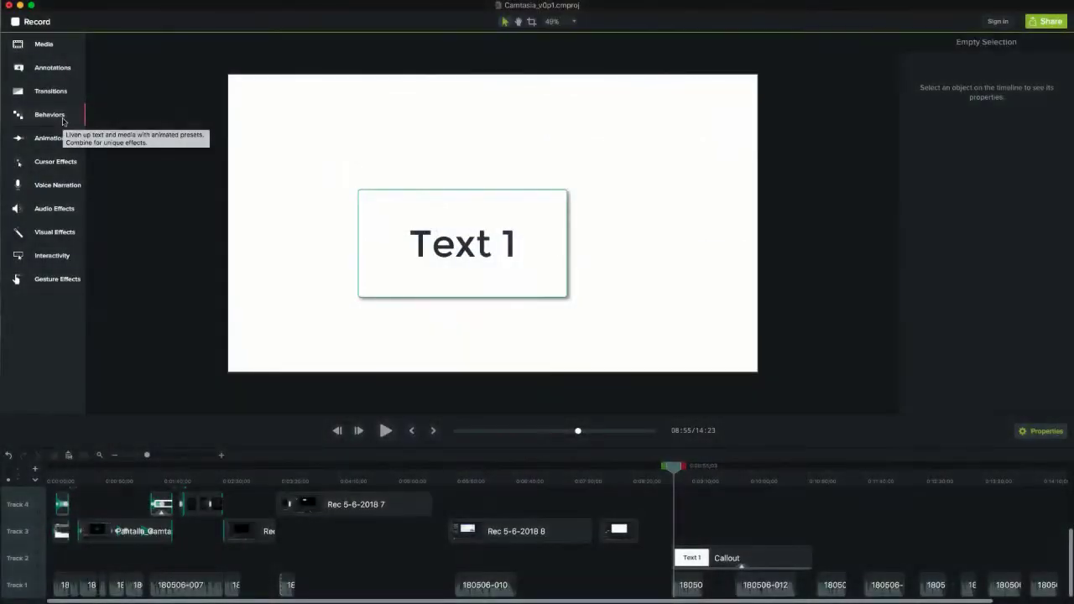
Step: Apply the Jump & Fall behavior to the Text 1 callout, scrub through it, and review its In, During and Out settings
{"action": "left_click", "coordinate": [62, 120]}
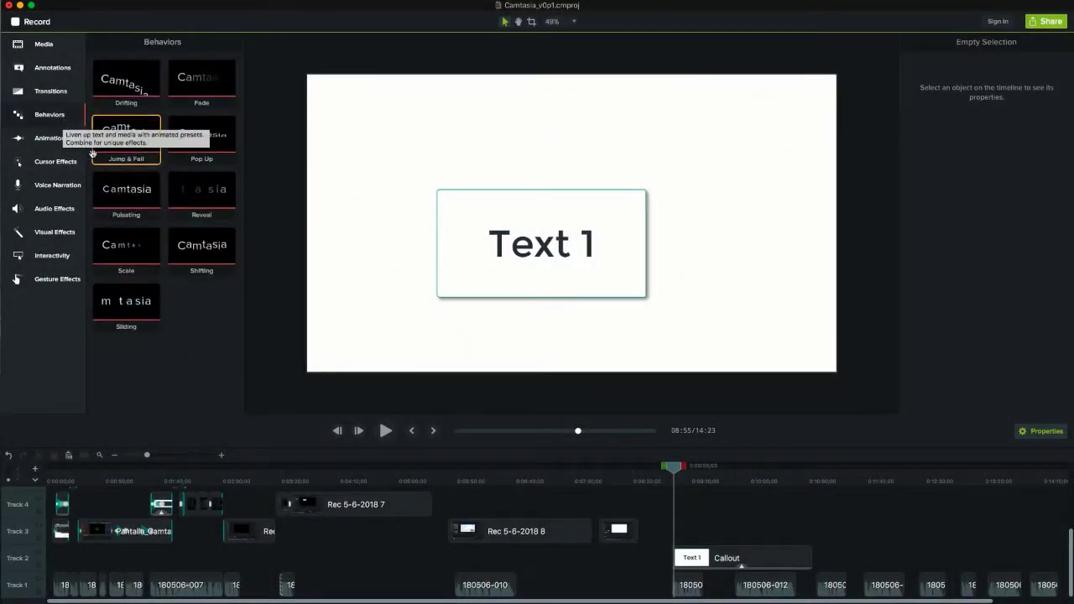
{"action": "left_click_drag", "start_coordinate": [120, 140], "coordinate": [717, 559]}
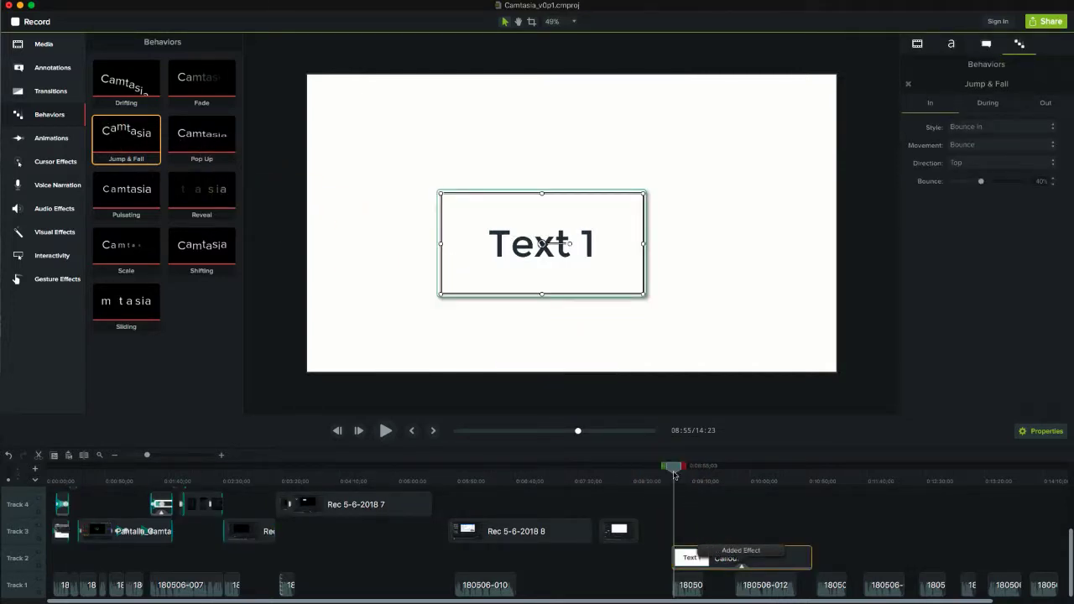
{"action": "left_click_drag", "start_coordinate": [676, 475], "coordinate": [772, 477]}
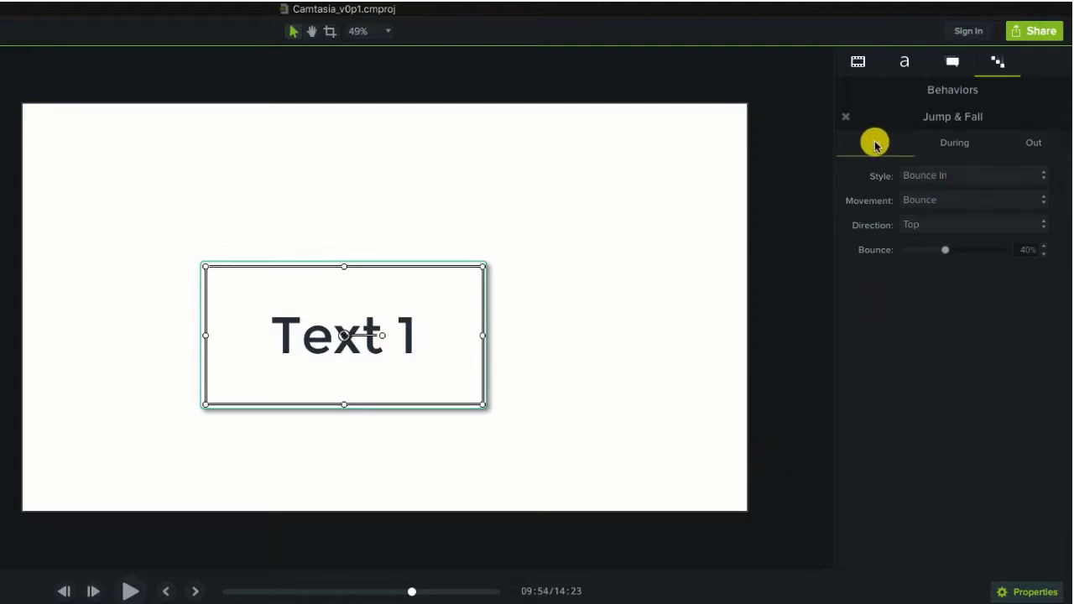
{"action": "left_click", "coordinate": [949, 145]}
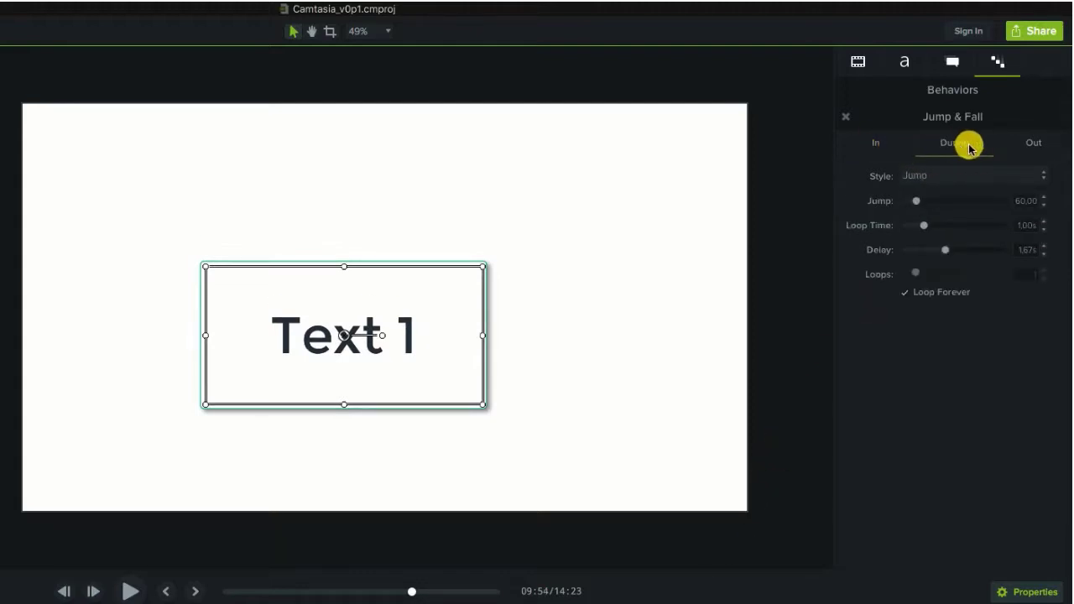
{"action": "left_click", "coordinate": [1033, 146]}
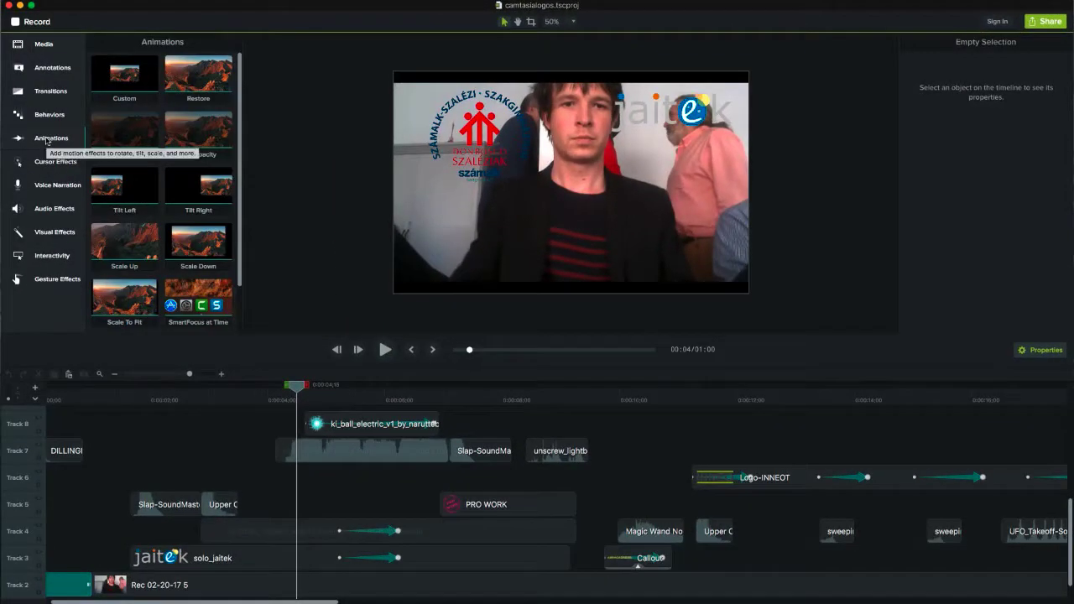
Step: Shorten the animation on the ki_ball_electric clip and move the playhead to 0:00:06;11, past the animation's end
{"action": "left_click", "coordinate": [402, 425]}
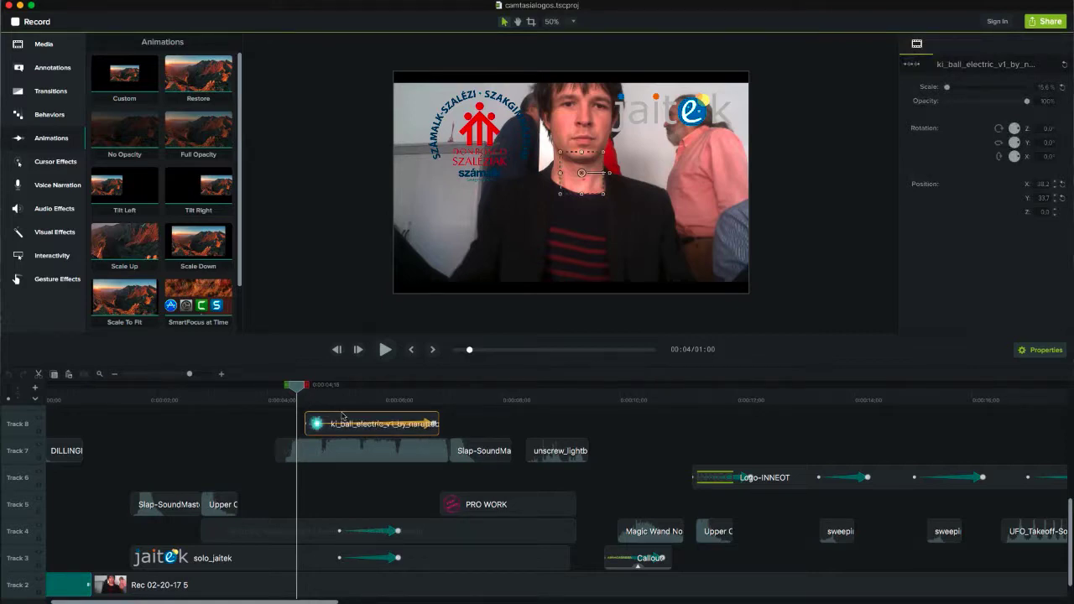
{"action": "left_click_drag", "start_coordinate": [434, 427], "coordinate": [352, 430]}
{"action": "left_click_drag", "start_coordinate": [353, 388], "coordinate": [308, 392]}
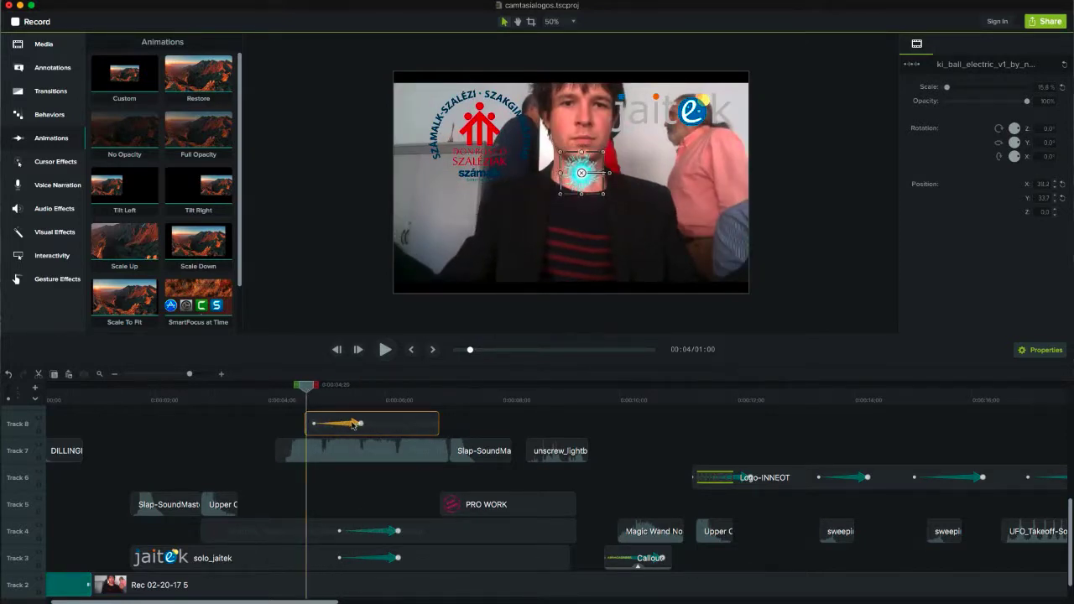
{"action": "left_click_drag", "start_coordinate": [309, 393], "coordinate": [408, 396]}
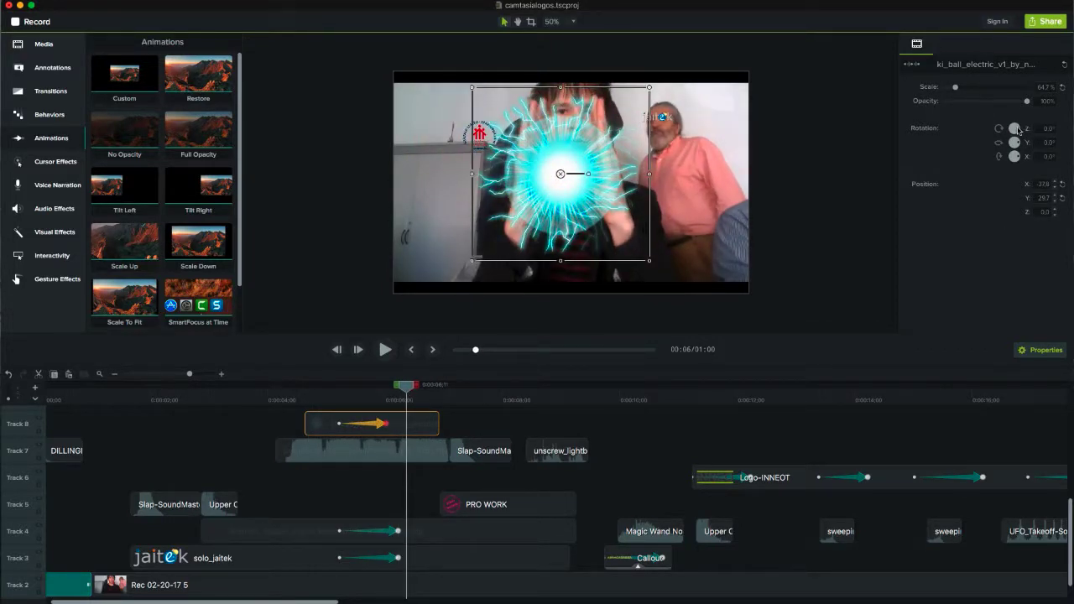
Step: Scale the electric ball to about 62.2%, move it horizontally to about X 308.2, and play the animation
{"action": "mouse_move", "coordinate": [956, 89]}
{"action": "left_mouse_down"}
{"action": "mouse_move", "coordinate": [966, 89]}
{"action": "mouse_move", "coordinate": [955, 90]}
{"action": "left_mouse_up"}
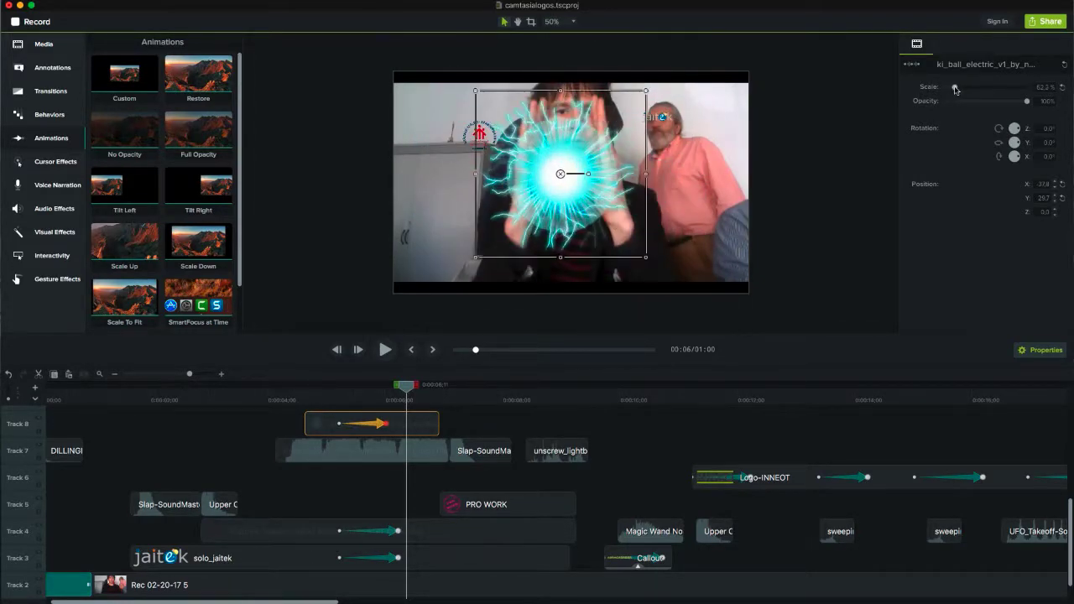
{"action": "left_click_drag", "start_coordinate": [560, 174], "coordinate": [656, 175]}
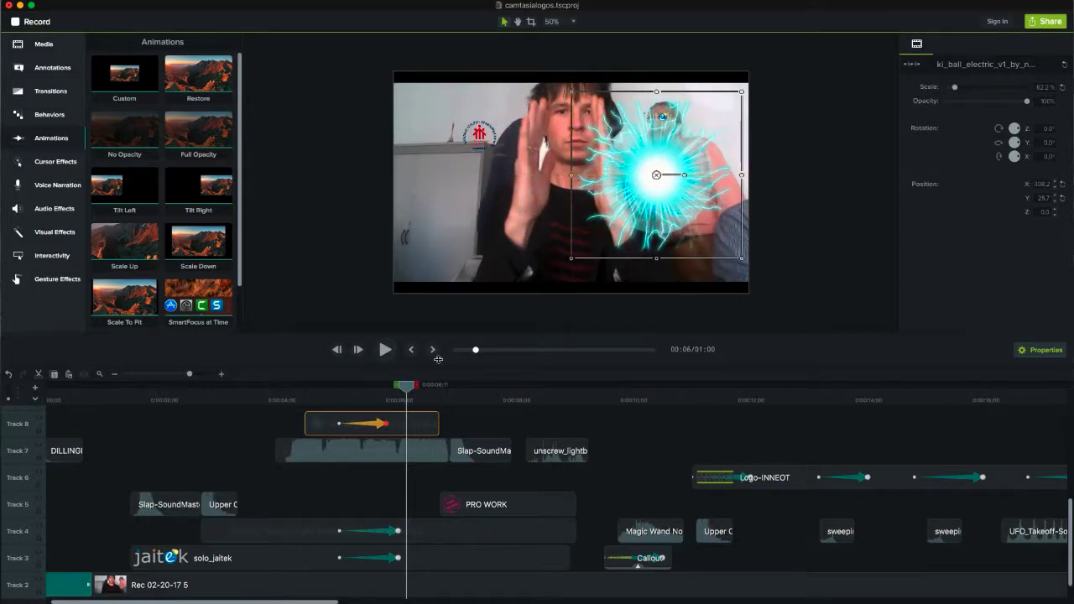
{"action": "left_click_drag", "start_coordinate": [408, 387], "coordinate": [330, 385]}
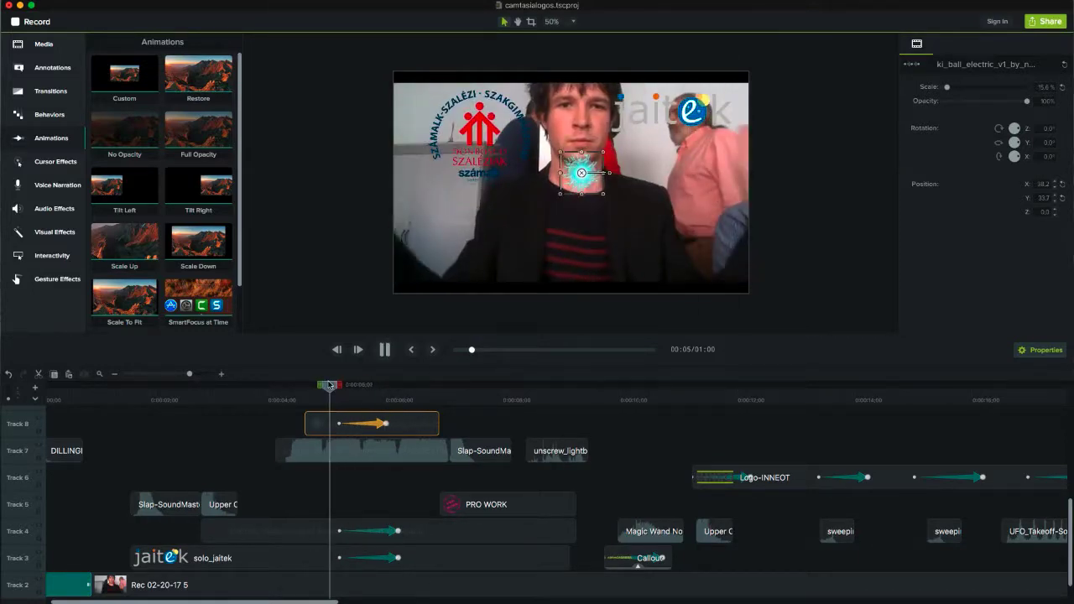
{"action": "key", "text": "space"}
Step: Adjust the electric ball's rotation at the end of its animation and play the animation back
{"action": "left_click", "coordinate": [1044, 146]}
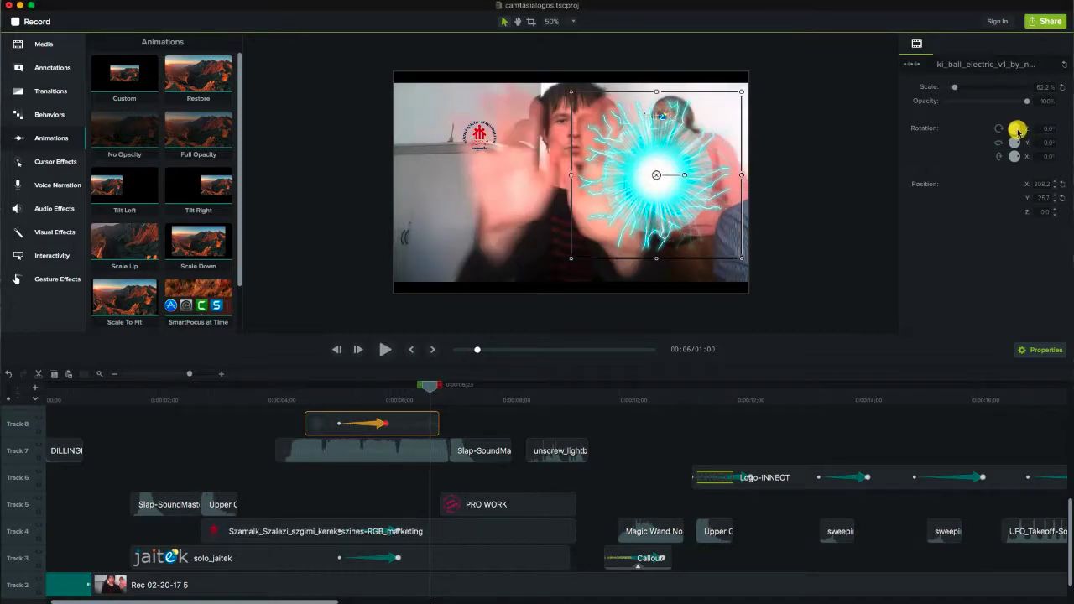
{"action": "left_click_drag", "start_coordinate": [1017, 134], "coordinate": [1015, 157]}
{"action": "left_click_drag", "start_coordinate": [425, 384], "coordinate": [335, 384]}
{"action": "key", "text": "space"}
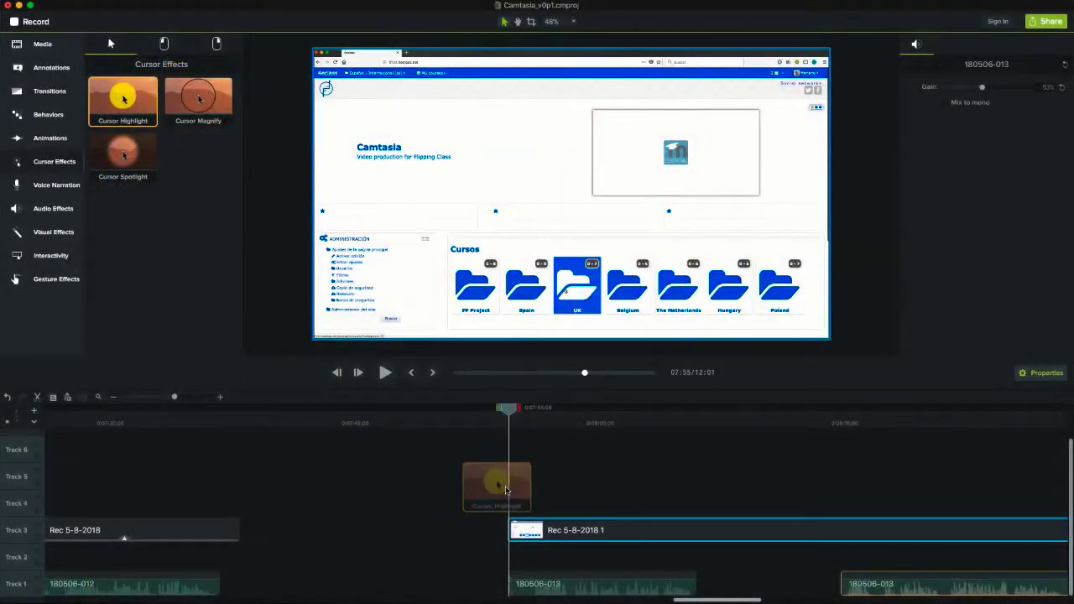
Step: Apply the Cursor Highlight and Left Click Rings effects to the Rec 5-8-2018 1 clip
{"action": "left_click_drag", "start_coordinate": [492, 479], "coordinate": [569, 532]}
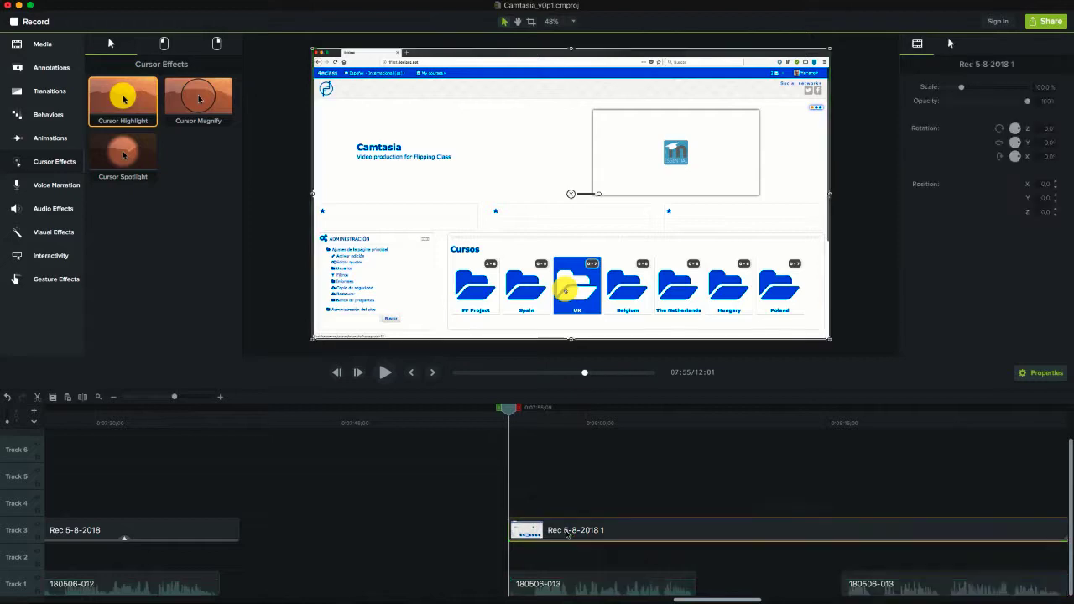
{"action": "left_click", "coordinate": [164, 43]}
{"action": "left_click_drag", "start_coordinate": [124, 99], "coordinate": [702, 535]}
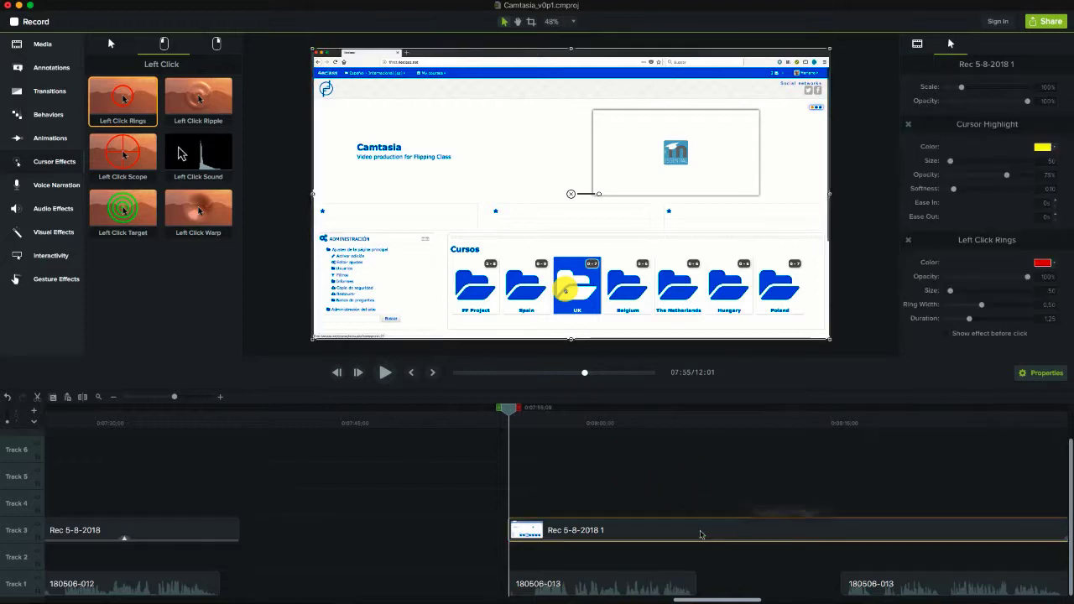
Step: Add Right Click Rings to the Rec 5-8-2018 1 clip, color them orange, and scrub through the recording
{"action": "left_click", "coordinate": [217, 44]}
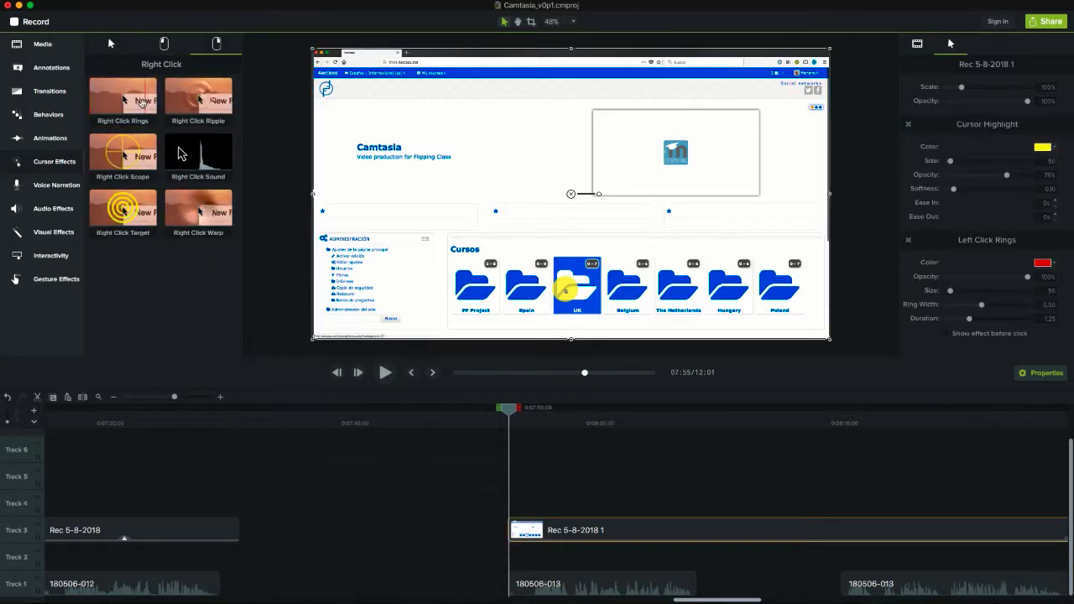
{"action": "left_click_drag", "start_coordinate": [122, 97], "coordinate": [759, 530]}
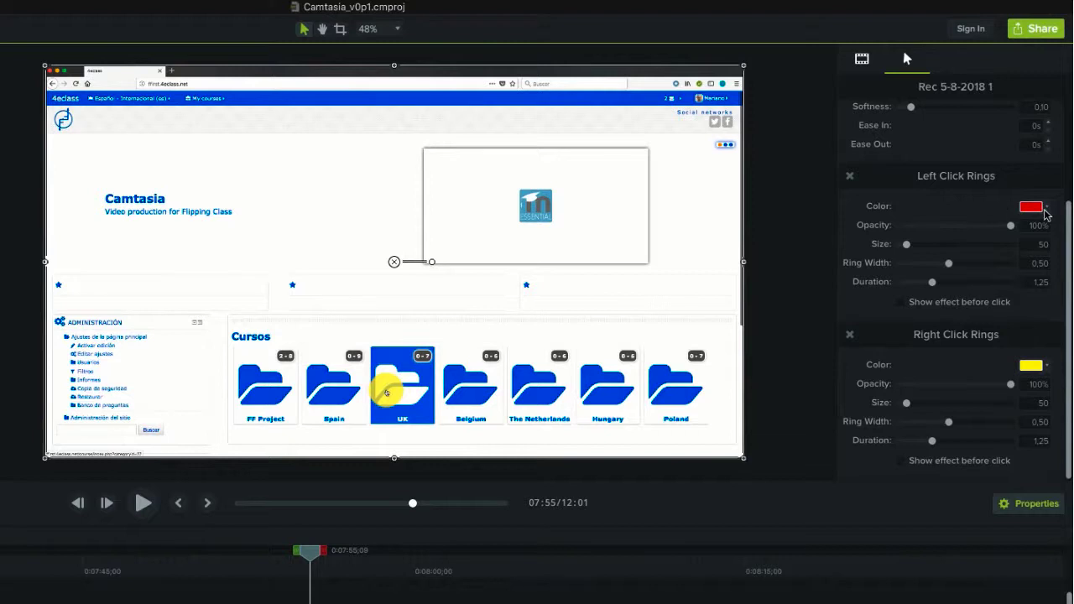
{"action": "left_click", "coordinate": [1046, 367]}
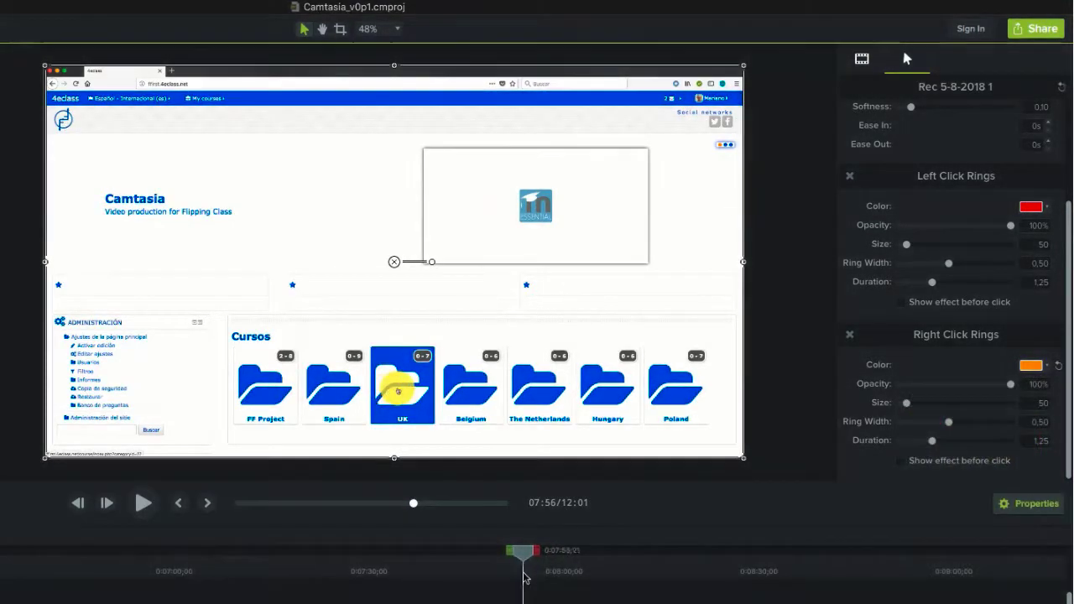
{"action": "left_click_drag", "start_coordinate": [518, 577], "coordinate": [863, 599]}
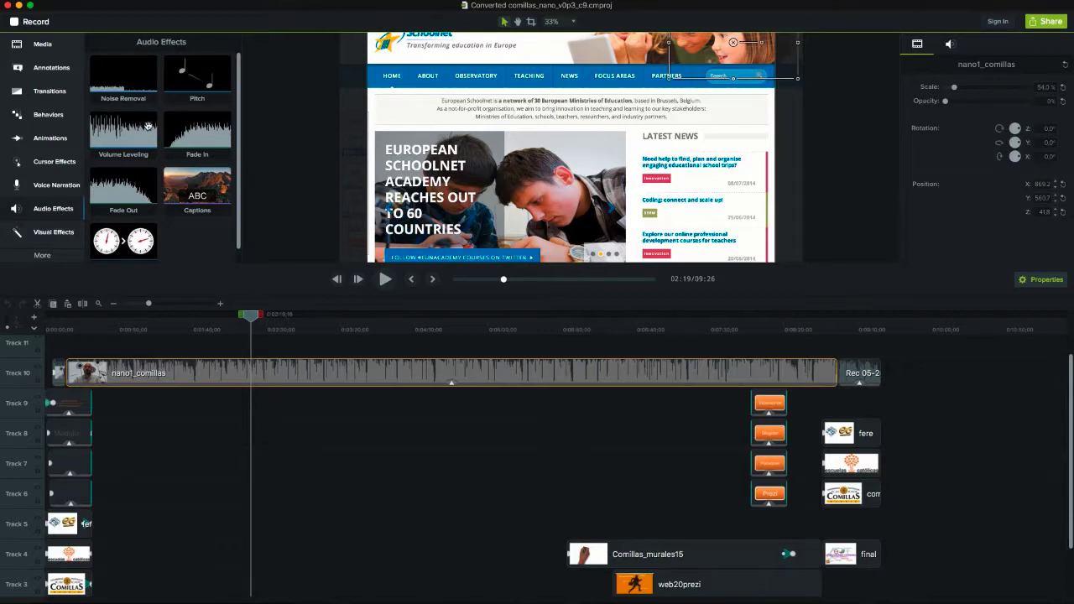
Step: Apply the Noise Removal audio effect to the nano1_comillas clip and play a short stretch of it
{"action": "mouse_move", "coordinate": [124, 83]}
{"action": "left_mouse_down"}
{"action": "mouse_move", "coordinate": [203, 264]}
{"action": "mouse_move", "coordinate": [224, 380]}
{"action": "mouse_move", "coordinate": [130, 95]}
{"action": "left_mouse_up"}
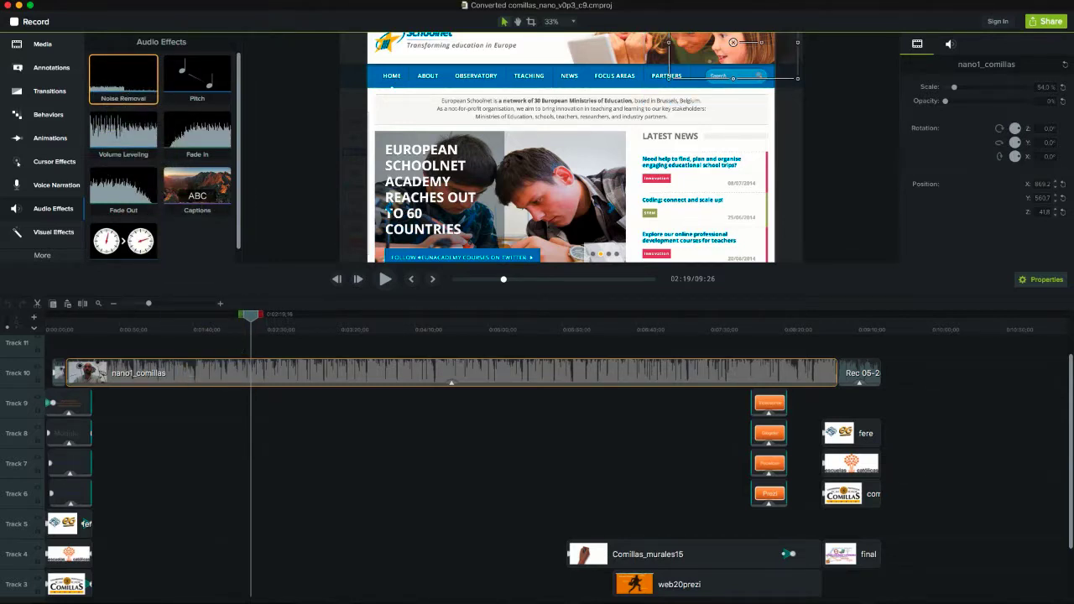
{"action": "key", "text": "space"}
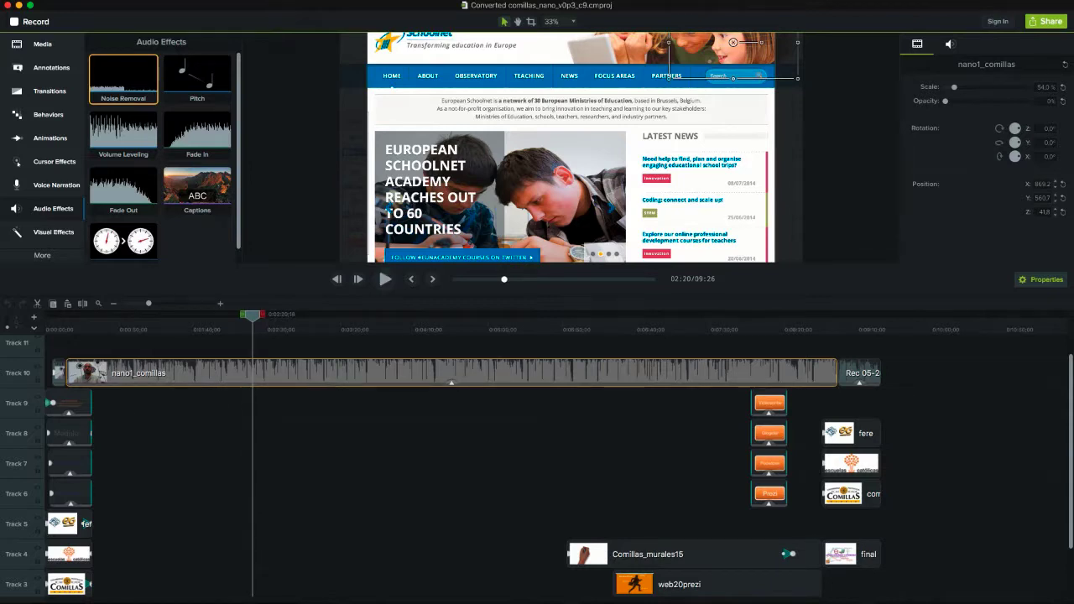
{"action": "left_click", "coordinate": [123, 137]}
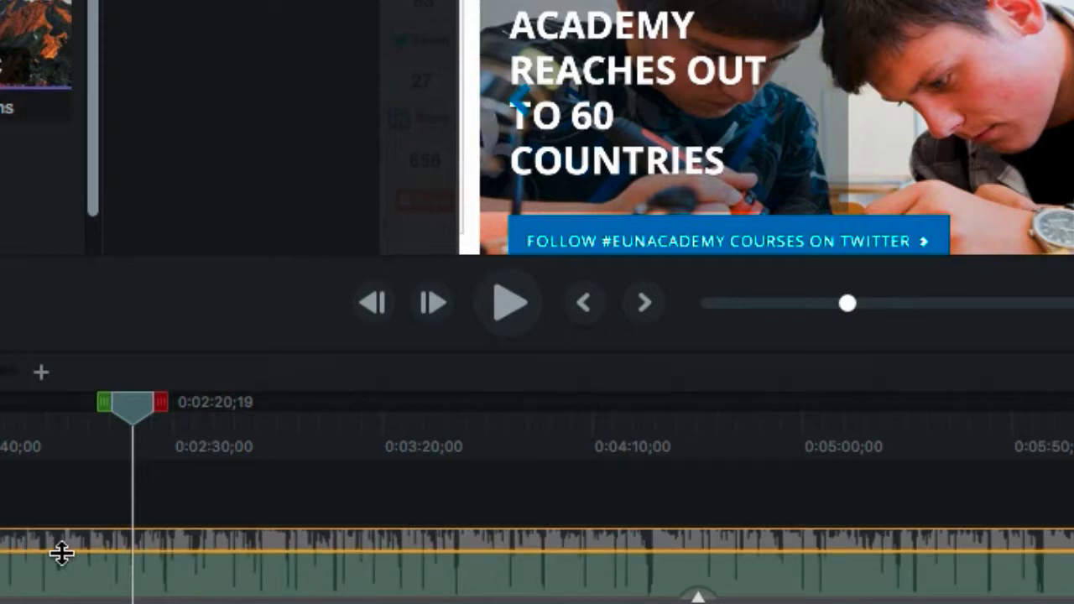
Step: Add audio points along the nano1_comillas clip's volume line and move them to lower and raise the volume, including one at about 62%
{"action": "double_click", "coordinate": [160, 550]}
{"action": "double_click", "coordinate": [343, 553]}
{"action": "left_click_drag", "start_coordinate": [164, 555], "coordinate": [161, 585]}
{"action": "left_click_drag", "start_coordinate": [343, 554], "coordinate": [355, 568]}
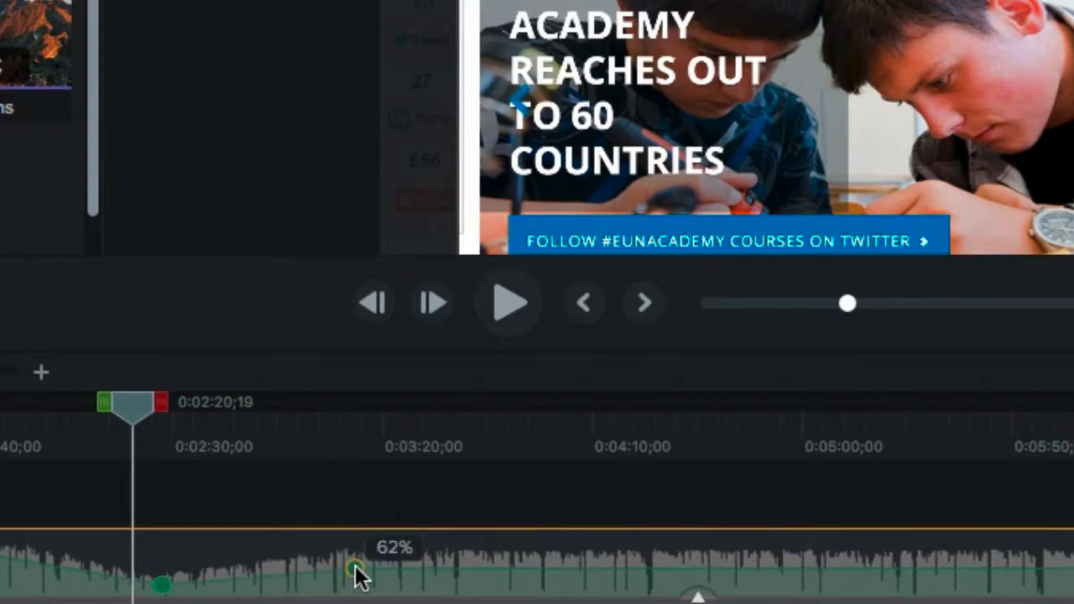
{"action": "double_click", "coordinate": [565, 571]}
{"action": "left_click_drag", "start_coordinate": [567, 571], "coordinate": [569, 547]}
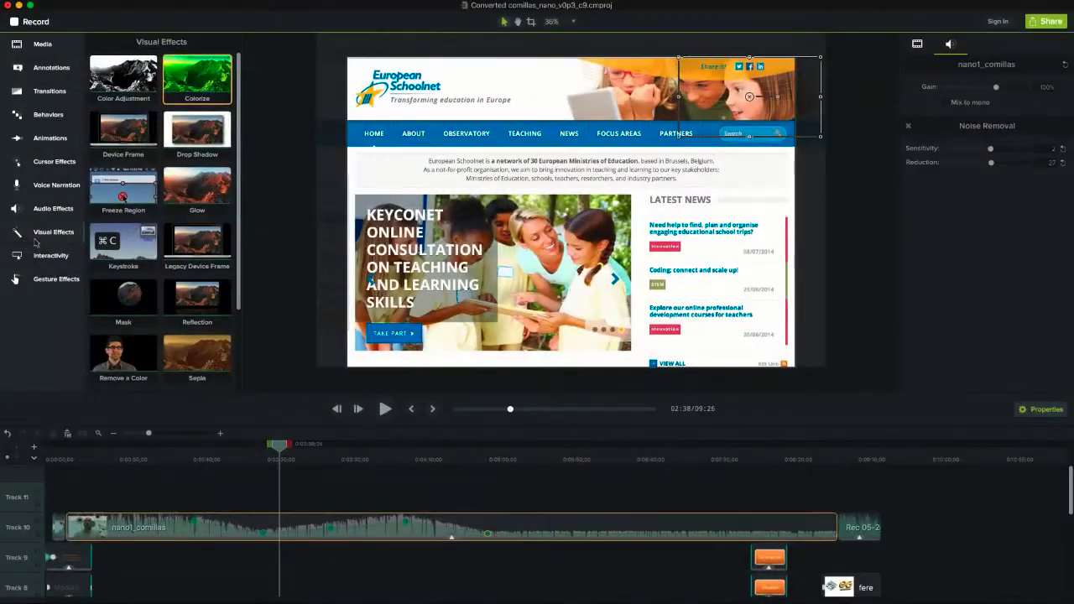
Step: Preview the Colorize and Color Adjustment visual effects over the website recording on the canvas without applying them
{"action": "mouse_move", "coordinate": [197, 77]}
{"action": "left_mouse_down"}
{"action": "mouse_move", "coordinate": [422, 187]}
{"action": "mouse_move", "coordinate": [201, 84]}
{"action": "left_mouse_up"}
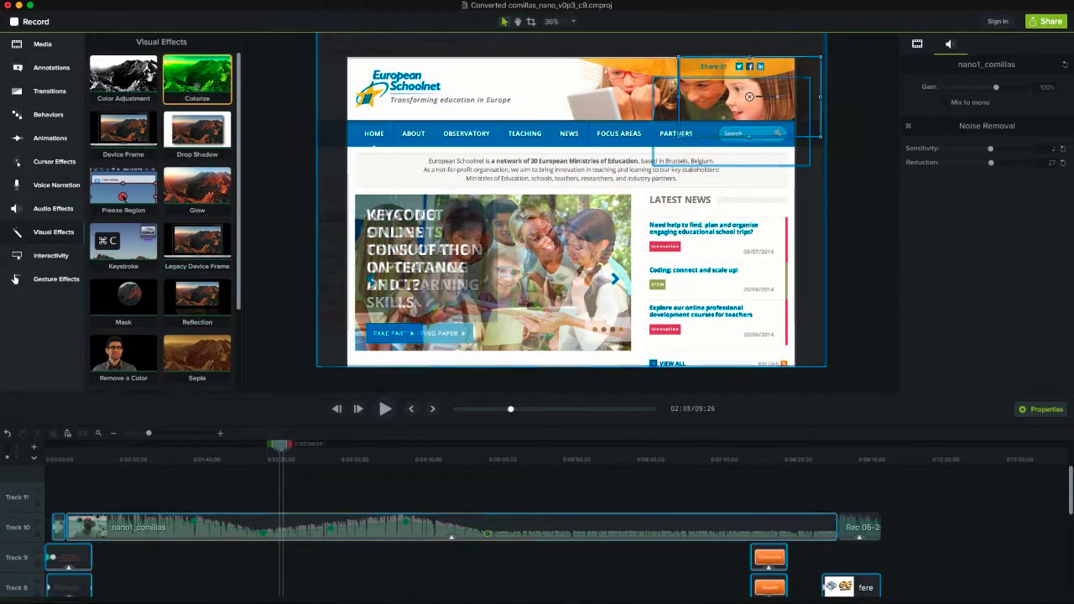
{"action": "left_click_drag", "start_coordinate": [124, 77], "coordinate": [495, 195]}
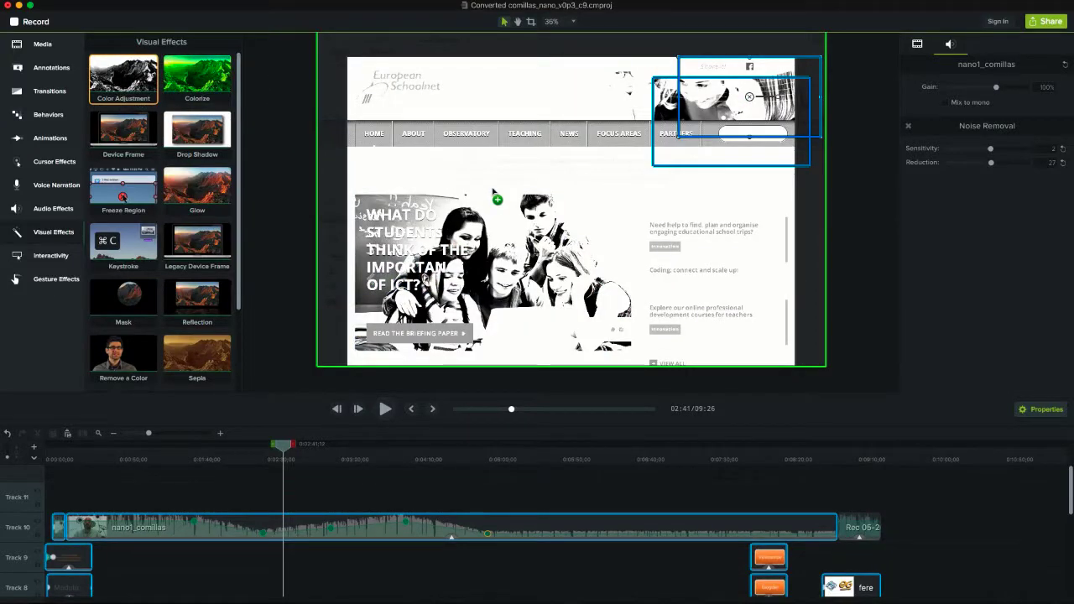
{"action": "left_click_drag", "start_coordinate": [382, 162], "coordinate": [130, 91]}
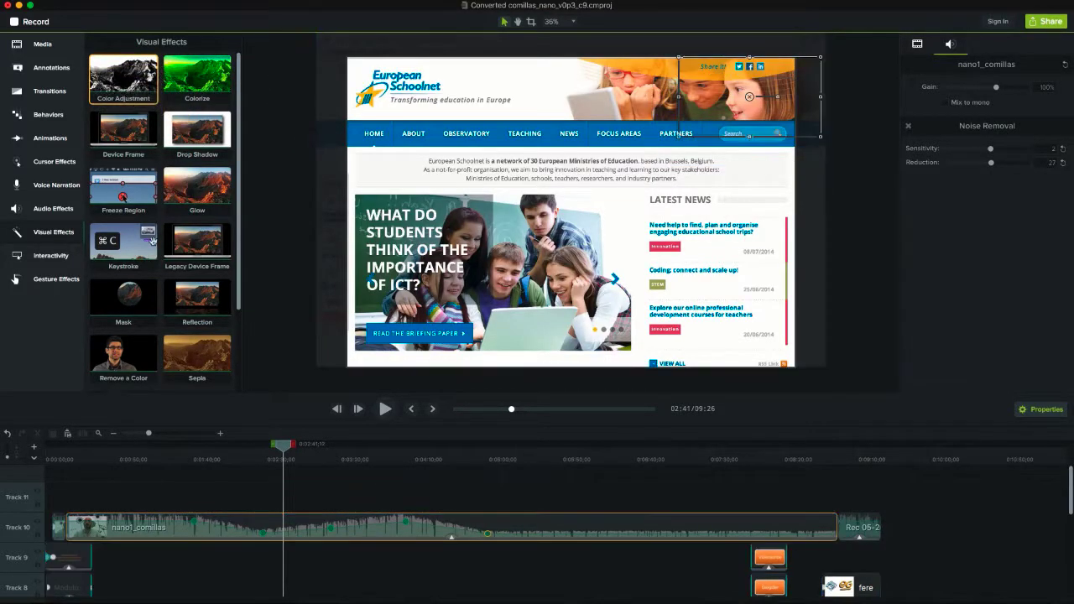
Step: Apply Remove a Color to the Rec 05-20-14 clip with white as the color and 15% softness, and add the Sepia effect
{"action": "left_click_drag", "start_coordinate": [108, 345], "coordinate": [483, 295]}
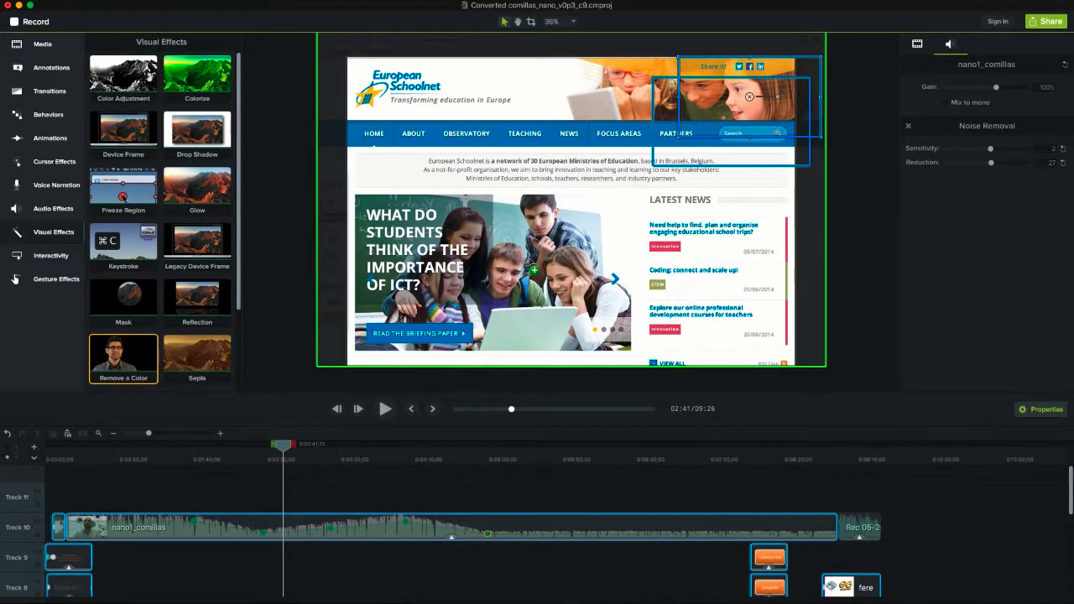
{"action": "left_click_drag", "start_coordinate": [532, 265], "coordinate": [534, 269]}
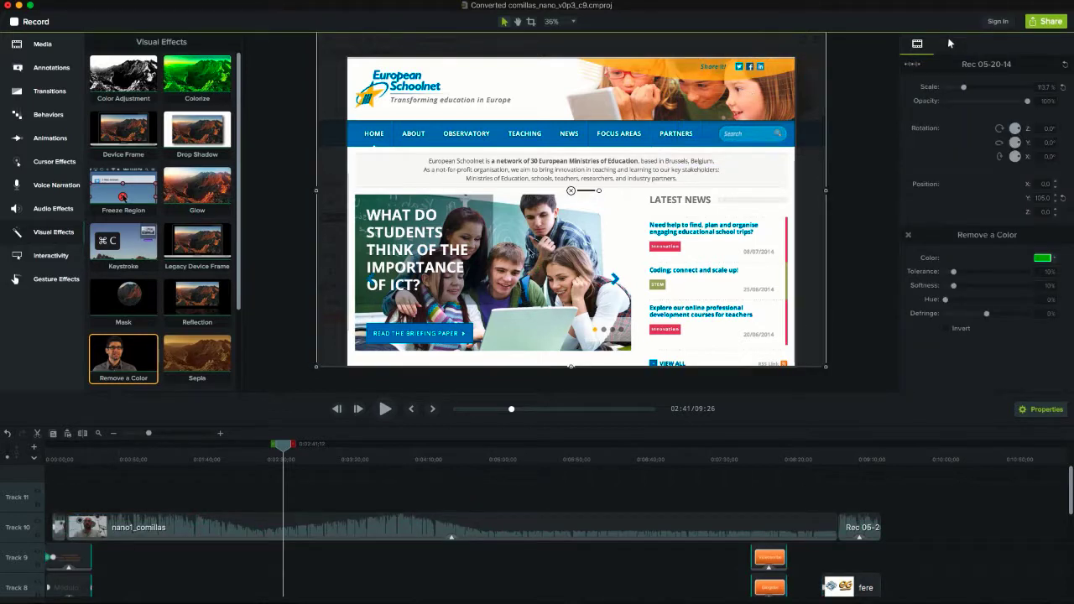
{"action": "left_click", "coordinate": [1053, 259]}
{"action": "left_click", "coordinate": [958, 284]}
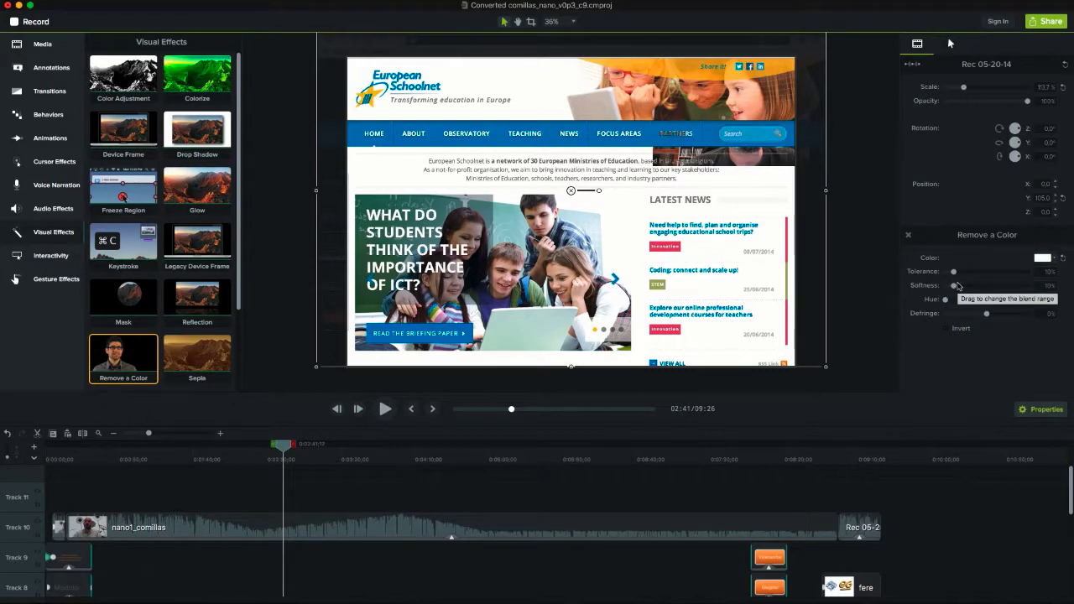
{"action": "left_click_drag", "start_coordinate": [955, 285], "coordinate": [959, 286]}
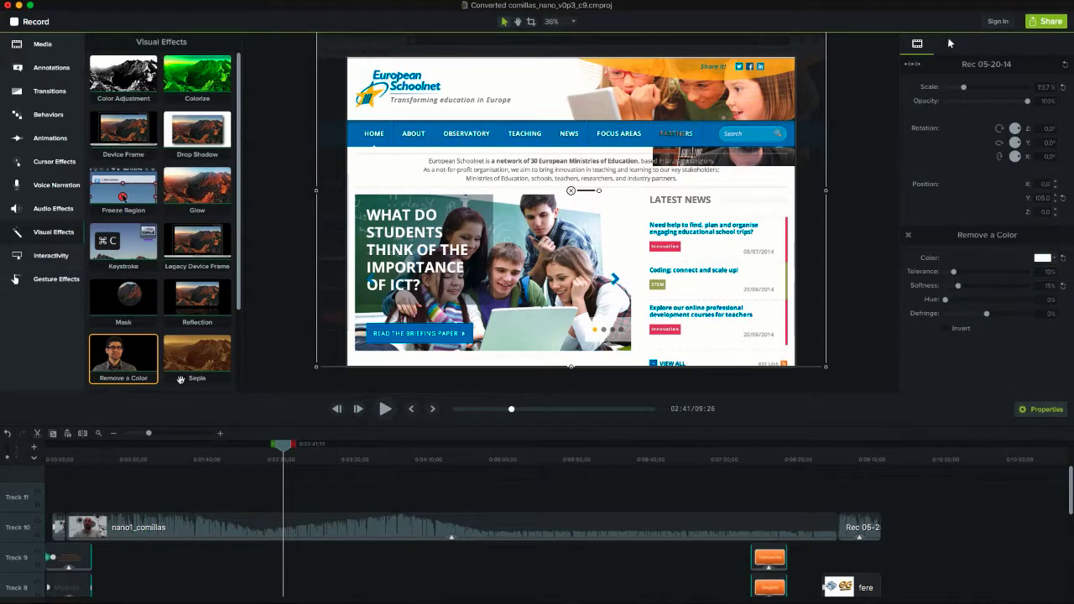
{"action": "left_click_drag", "start_coordinate": [180, 380], "coordinate": [472, 314]}
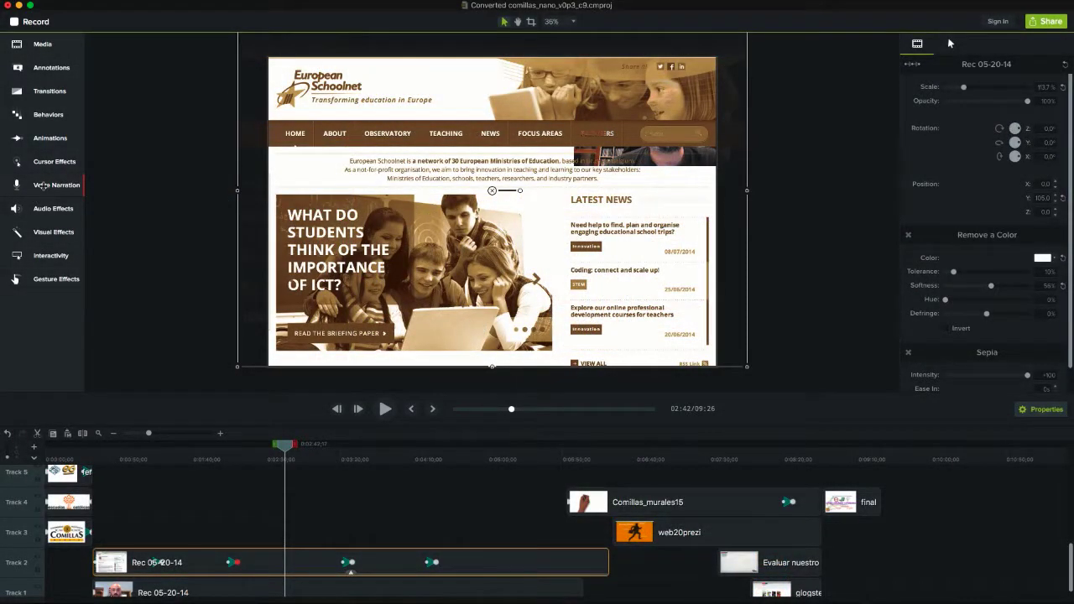
Step: Open Voice Narration, switch to the Camtasia Recorder, and mark a custom recording region before setting it to 1920 x 1080
{"action": "left_click", "coordinate": [44, 185]}
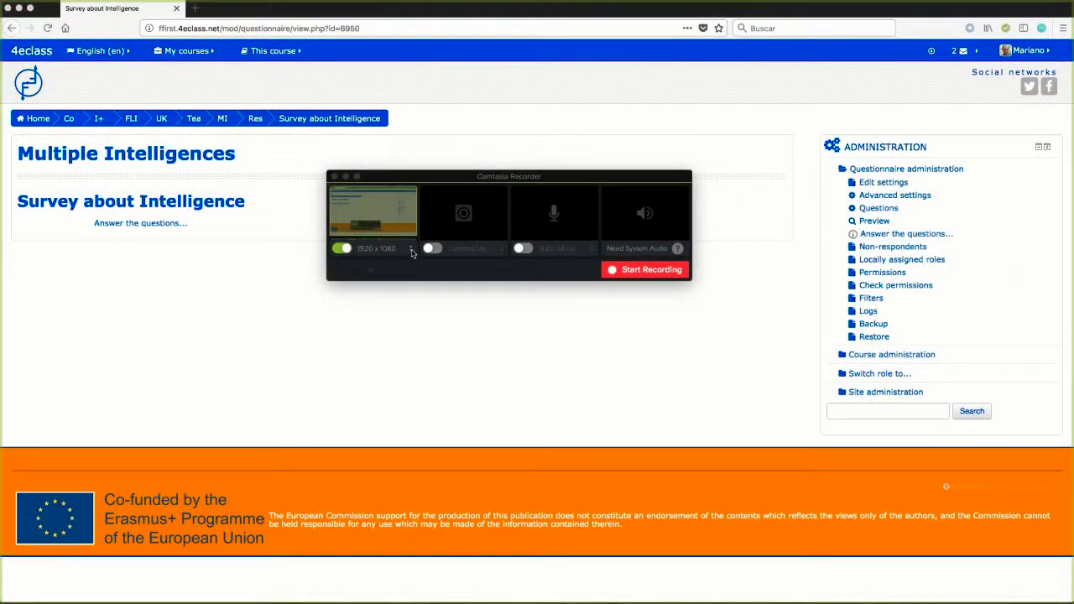
{"action": "left_click", "coordinate": [412, 253]}
{"action": "left_click", "coordinate": [387, 123]}
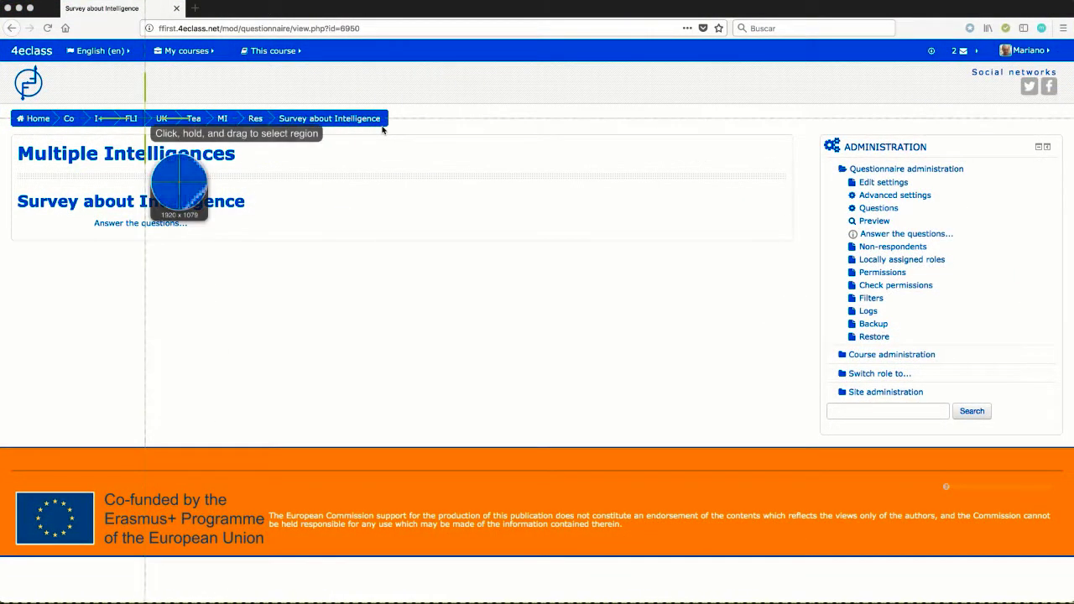
{"action": "left_click_drag", "start_coordinate": [86, 82], "coordinate": [926, 507]}
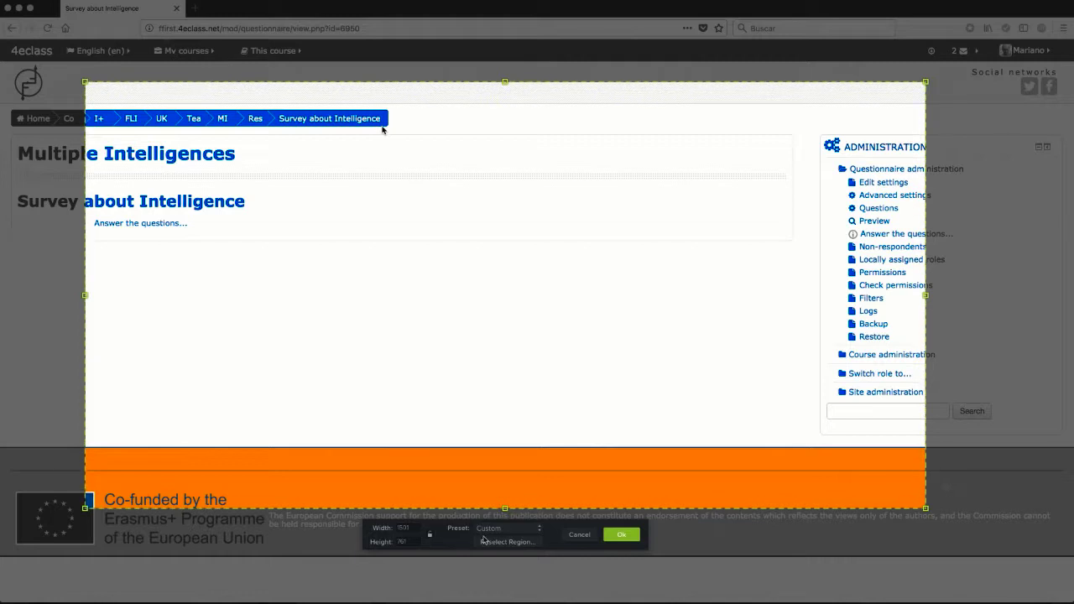
{"action": "left_click", "coordinate": [539, 530]}
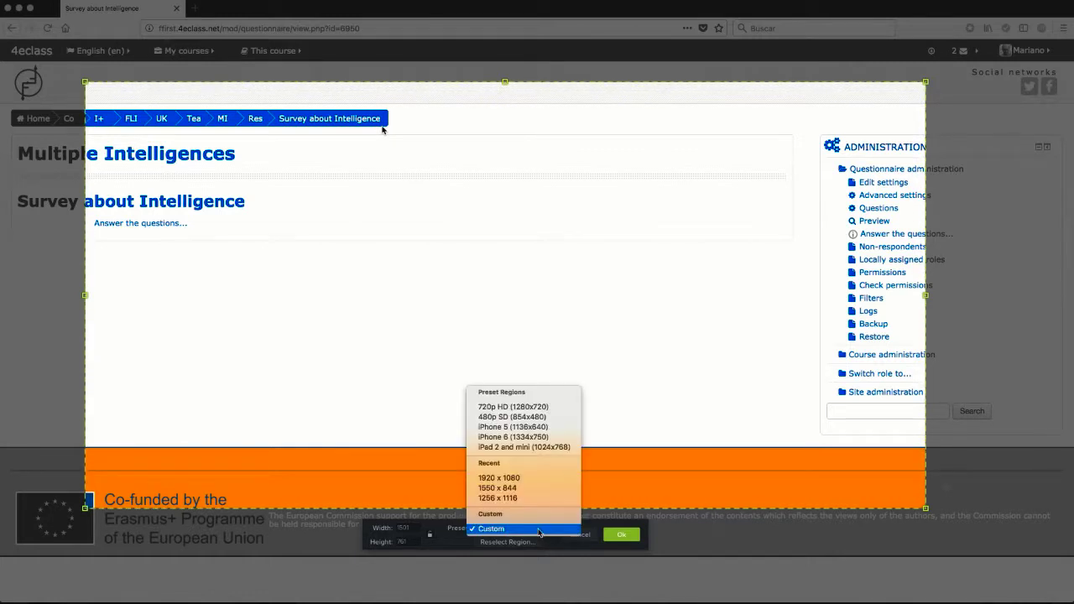
{"action": "left_click", "coordinate": [520, 479]}
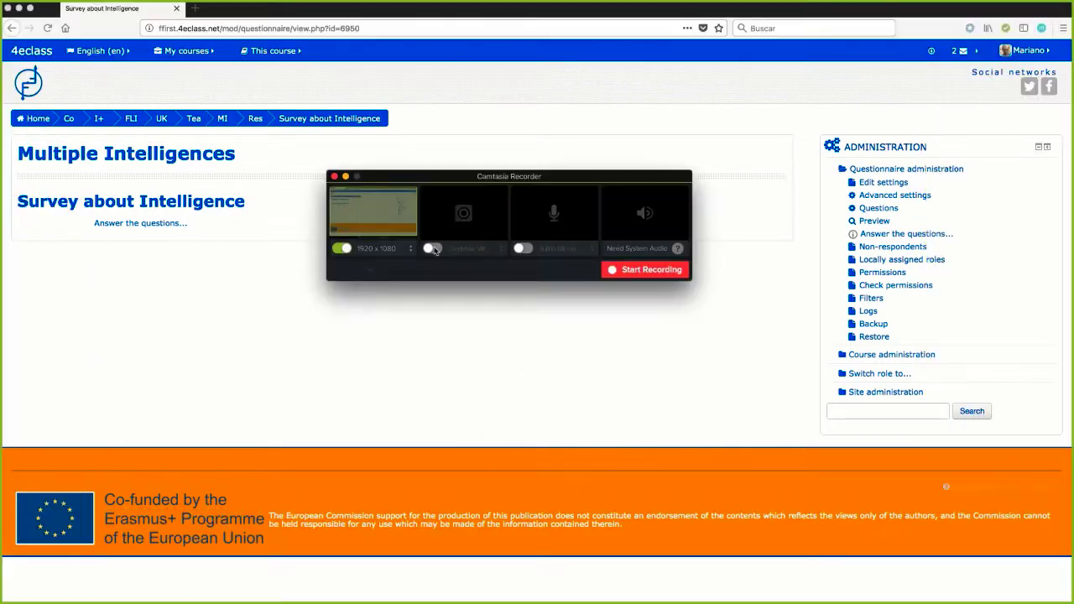
Step: Choose FaceTime HD Camera but leave the camera off, enable the microphone with the Sennheiser USB Headset, and start recording
{"action": "left_click", "coordinate": [501, 251]}
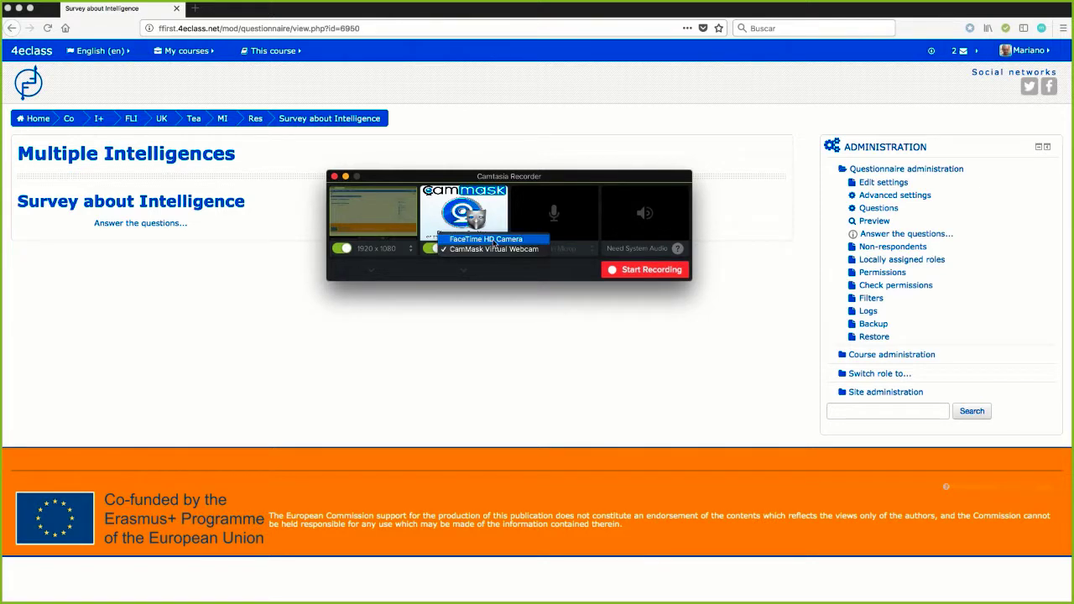
{"action": "left_click", "coordinate": [494, 240]}
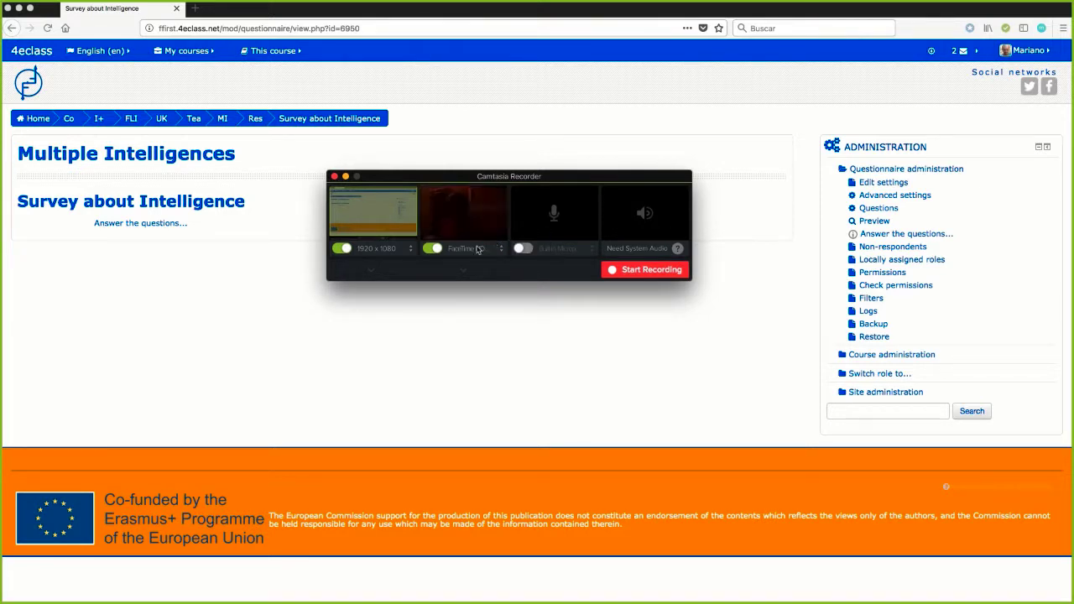
{"action": "left_click", "coordinate": [522, 249]}
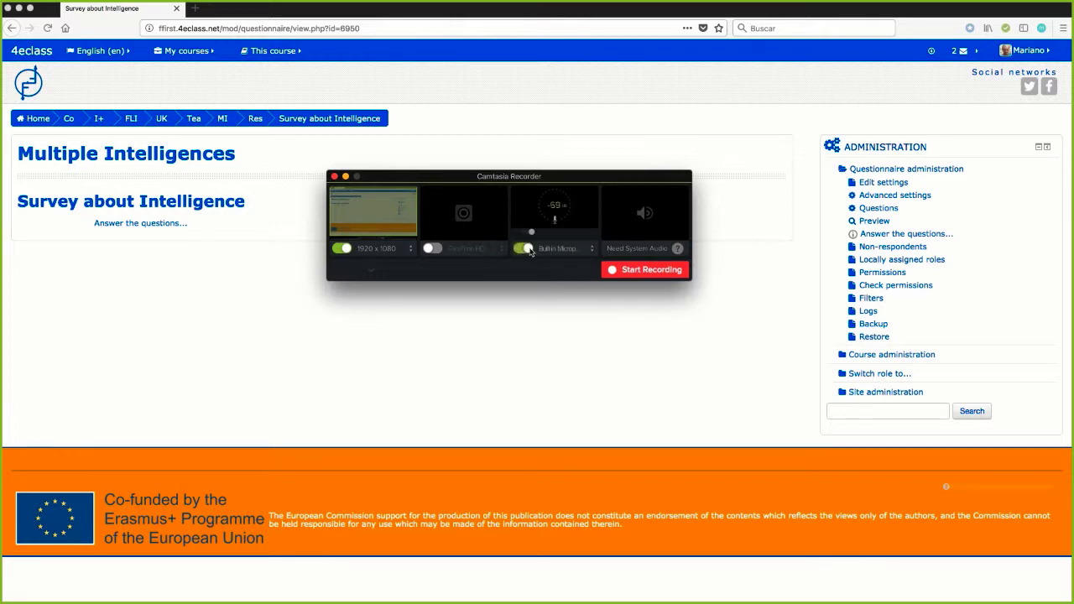
{"action": "left_click", "coordinate": [592, 250]}
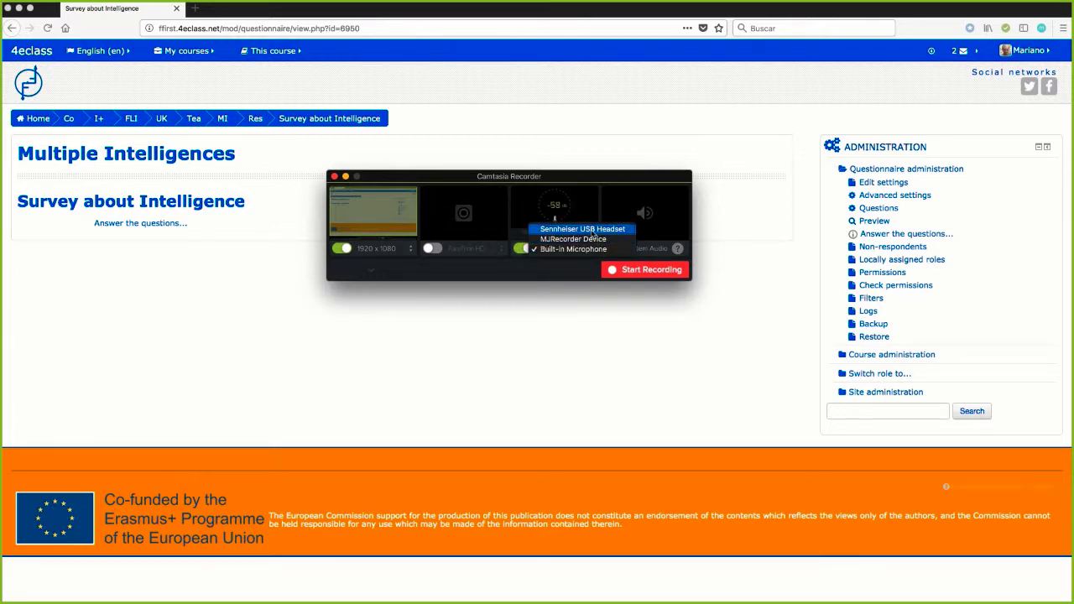
{"action": "left_click", "coordinate": [592, 229]}
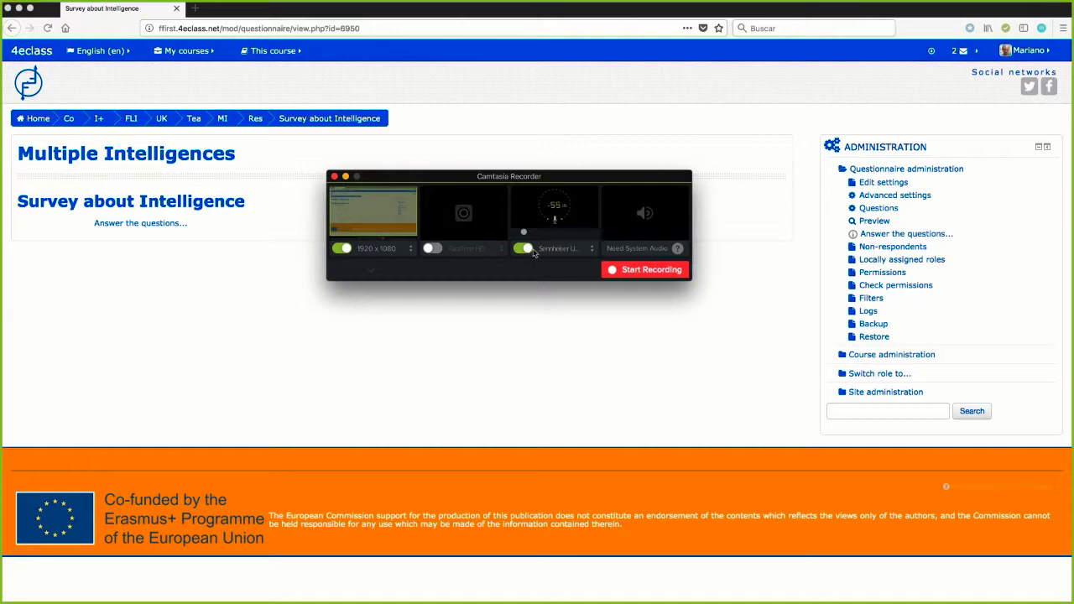
{"action": "left_click", "coordinate": [637, 270]}
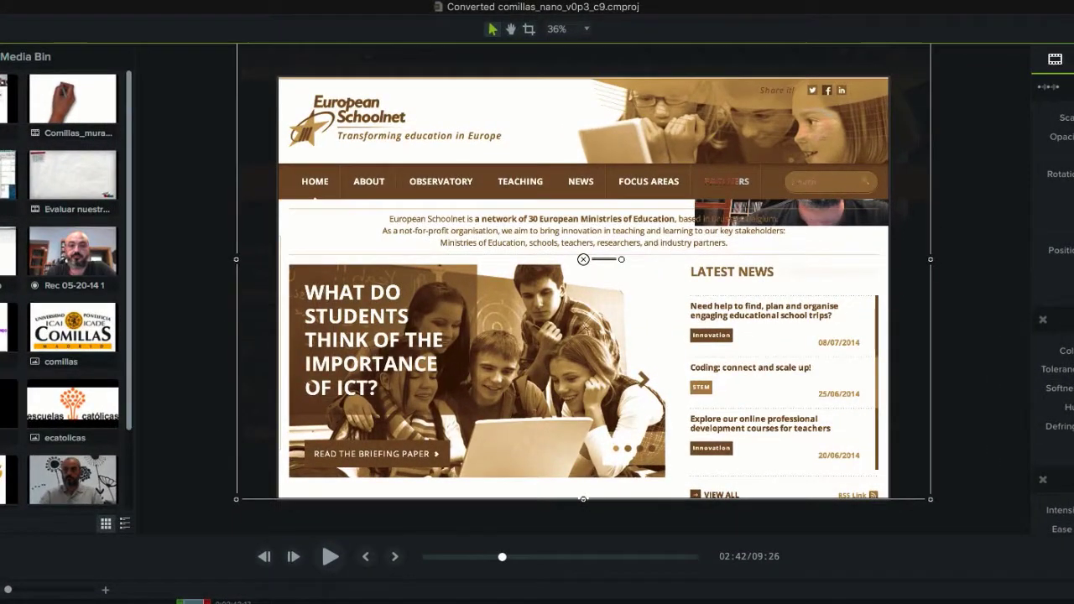
Step: Set up a local file export of the project in the Main Concept (.mp4) format and accept its advanced export options
{"action": "left_click", "coordinate": [159, 0]}
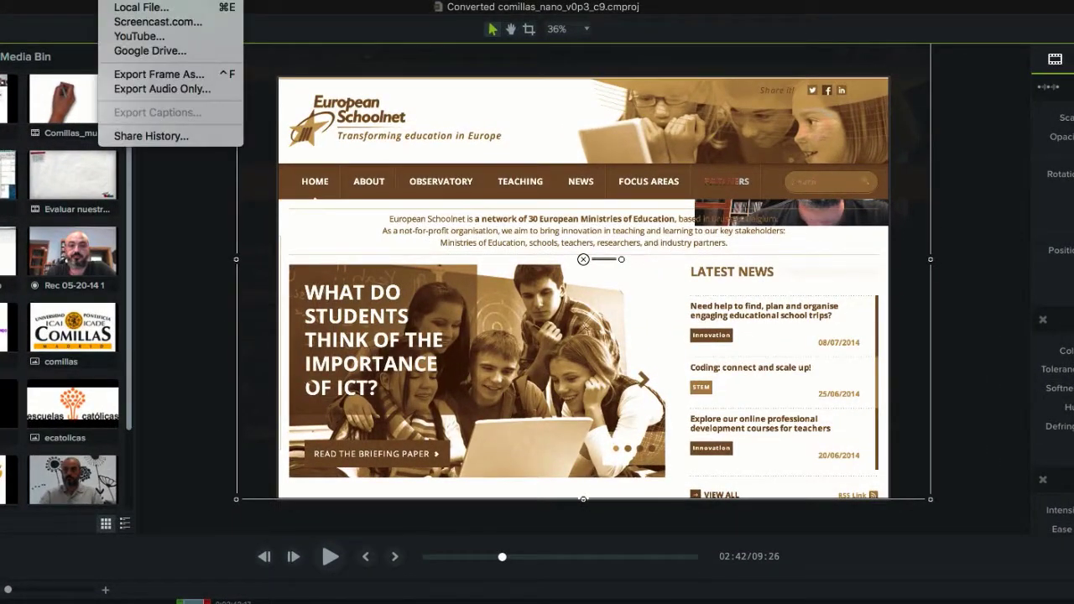
{"action": "left_click", "coordinate": [133, 8]}
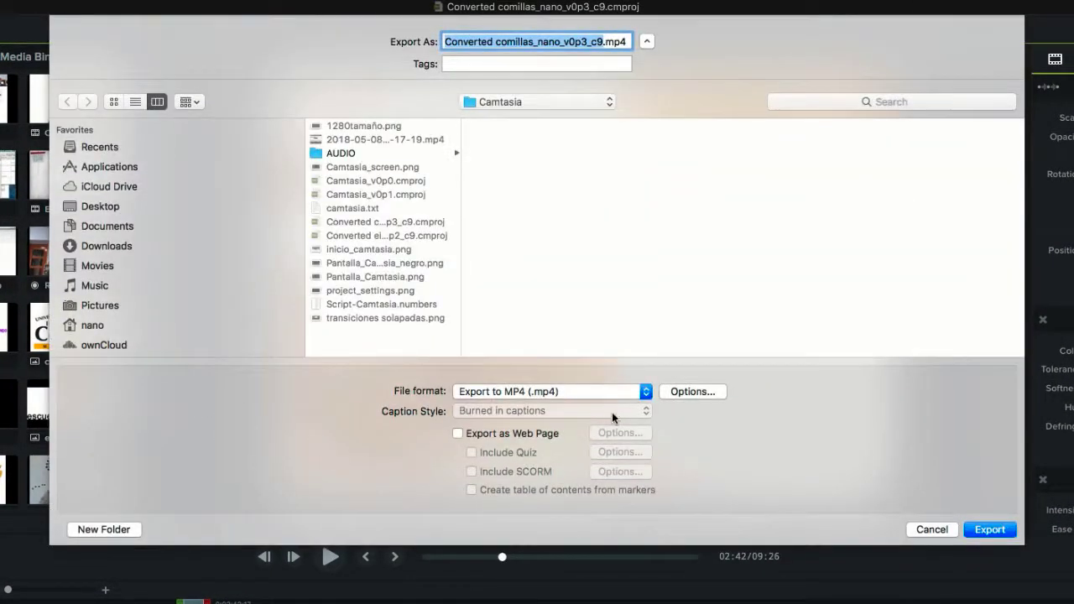
{"action": "left_click", "coordinate": [646, 394]}
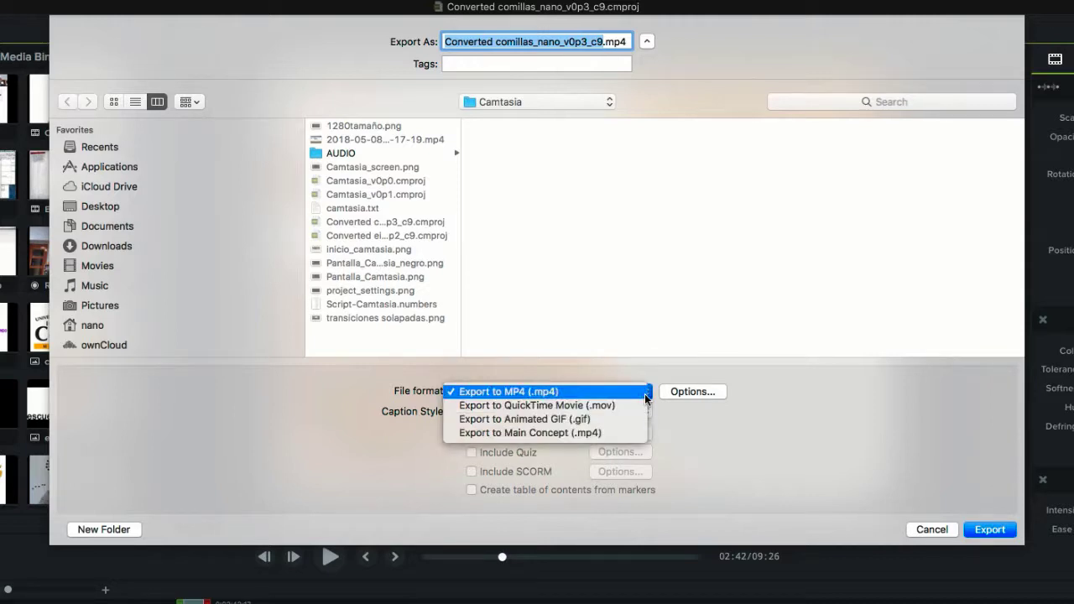
{"action": "left_click", "coordinate": [580, 433]}
{"action": "left_click", "coordinate": [679, 396]}
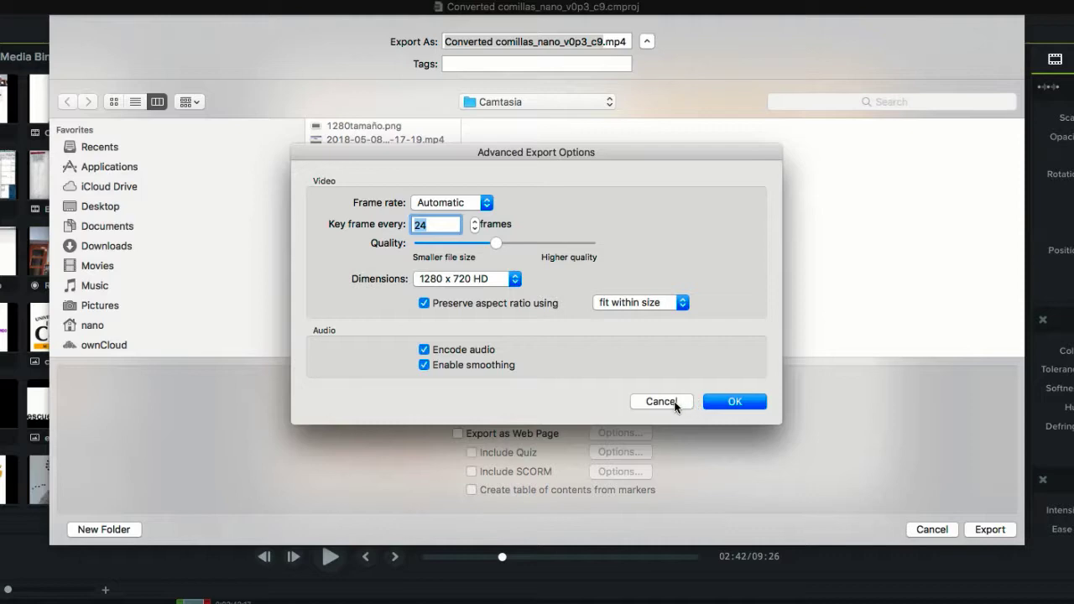
{"action": "left_click", "coordinate": [735, 402]}
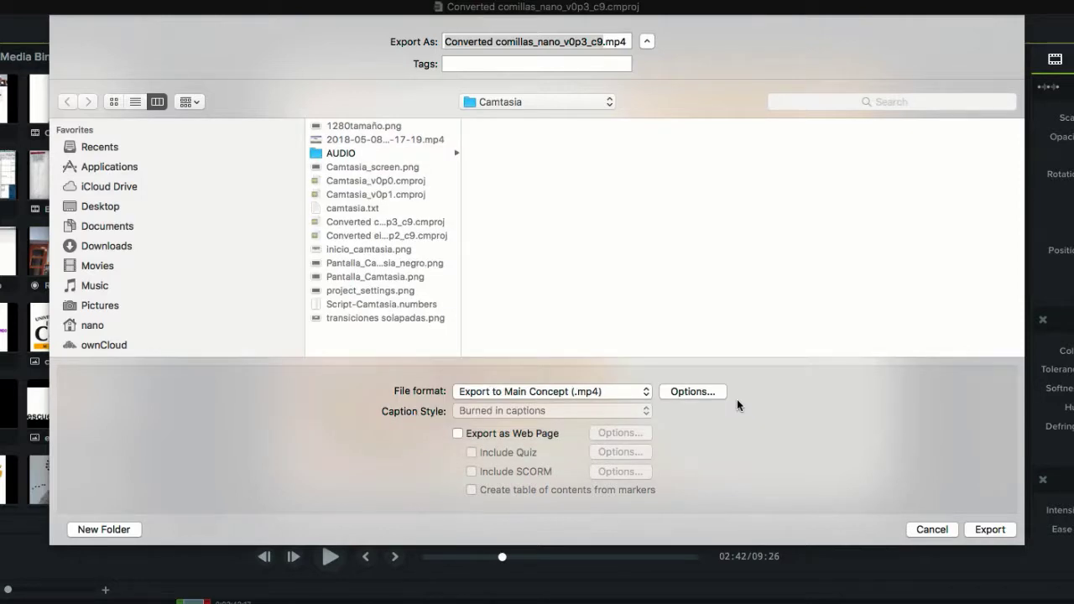